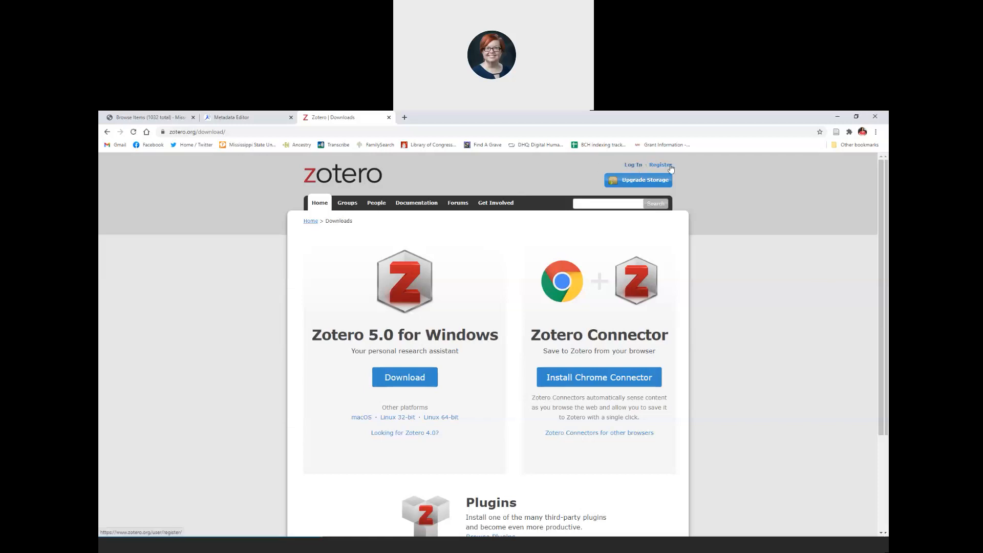
Return to the Zotero home page, view the login page, and open the recent discussions in the forums
click(107, 132)
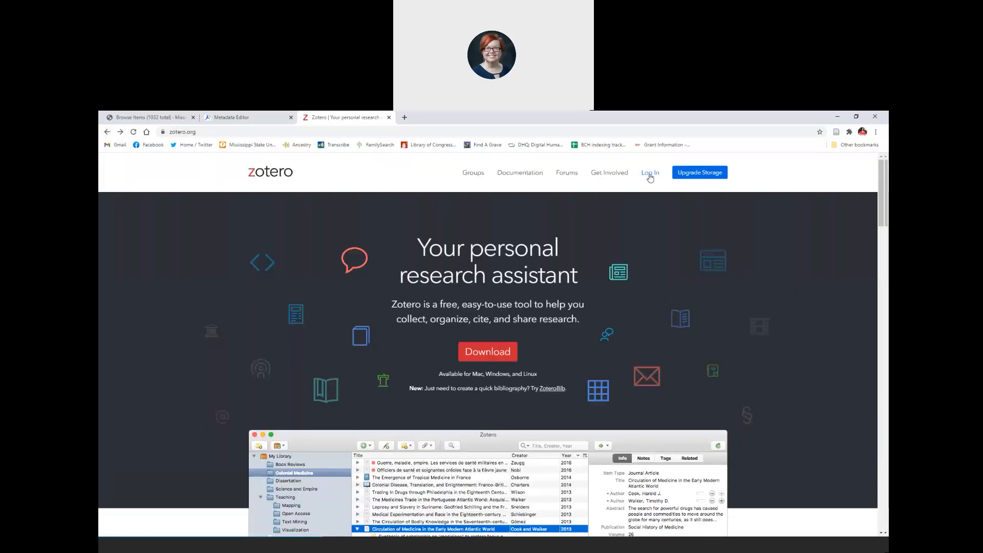
click(650, 174)
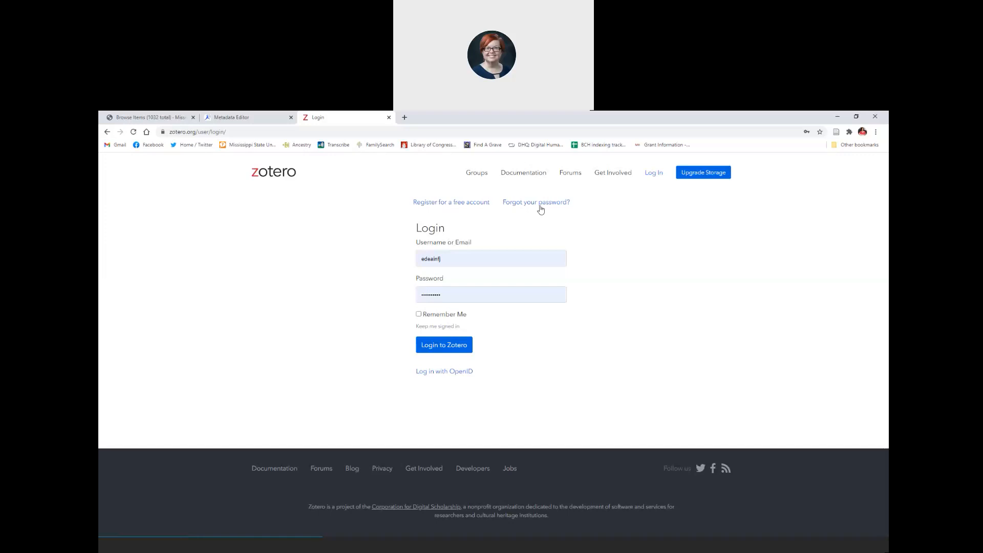
click(566, 177)
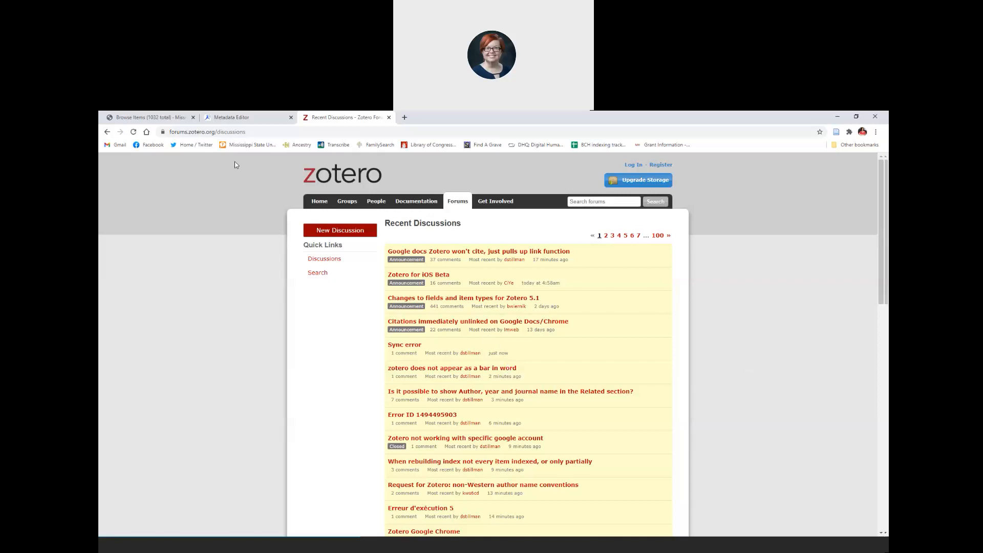
Go to the Mississippi State University Libraries website and open its A-to-Z database list
key(ctrl+l)
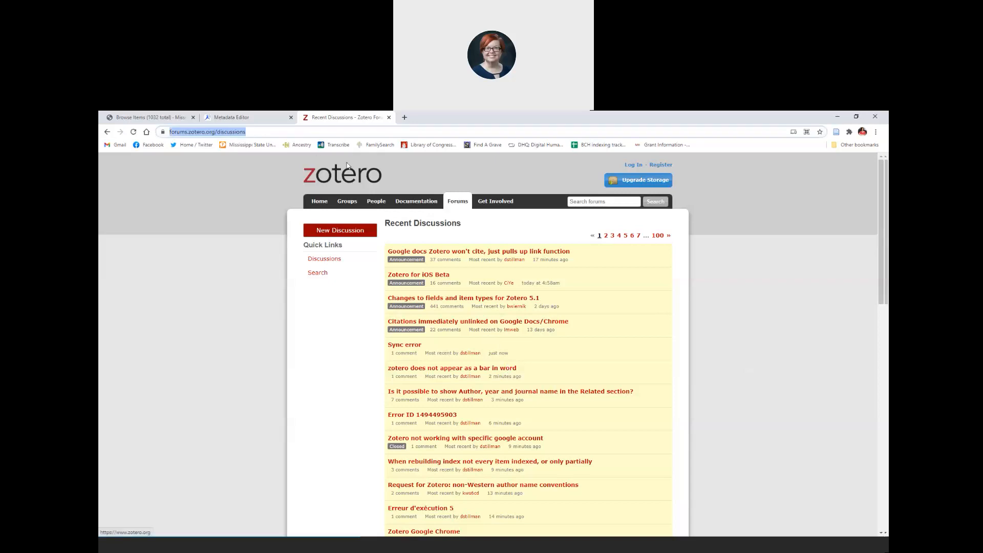
text(lib)
key(Return)
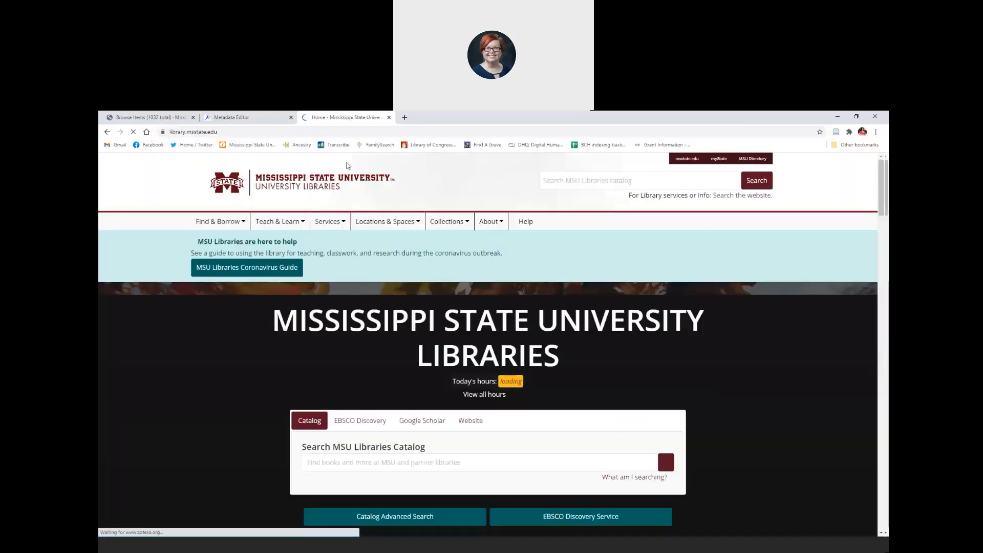
scroll(281, 383, down, 2)
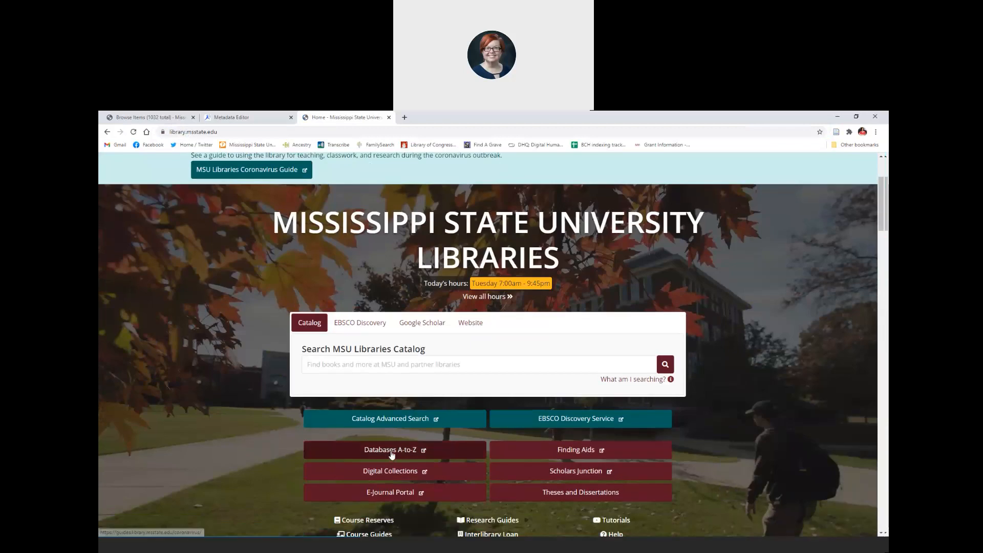
click(392, 454)
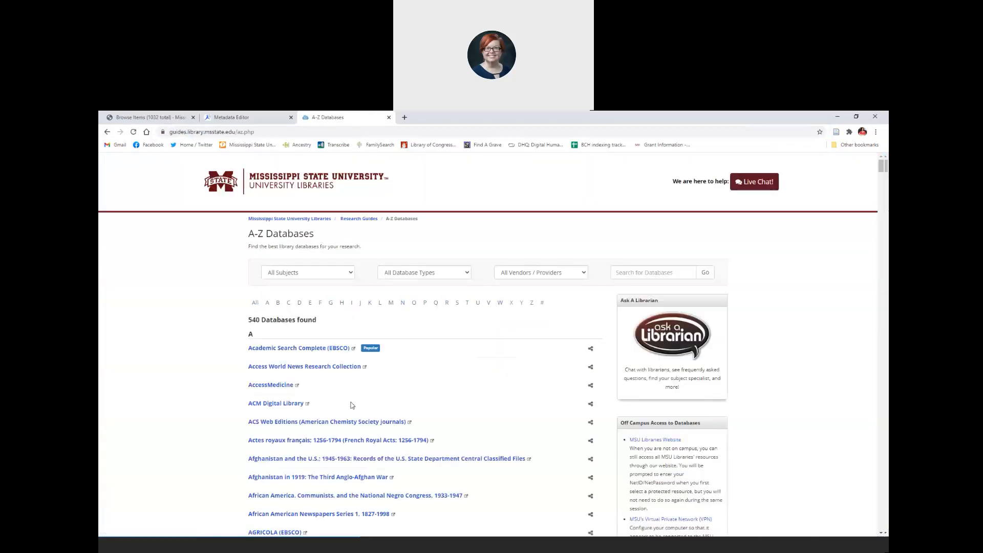
Open the Academic Search Complete database, search it for "vaccines", and look over the results
click(313, 371)
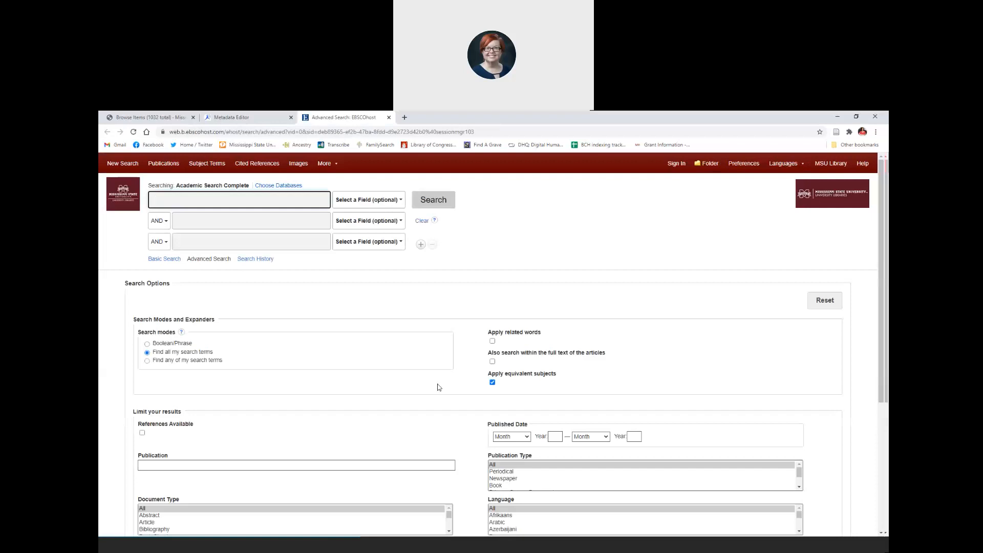
text(vaccines)
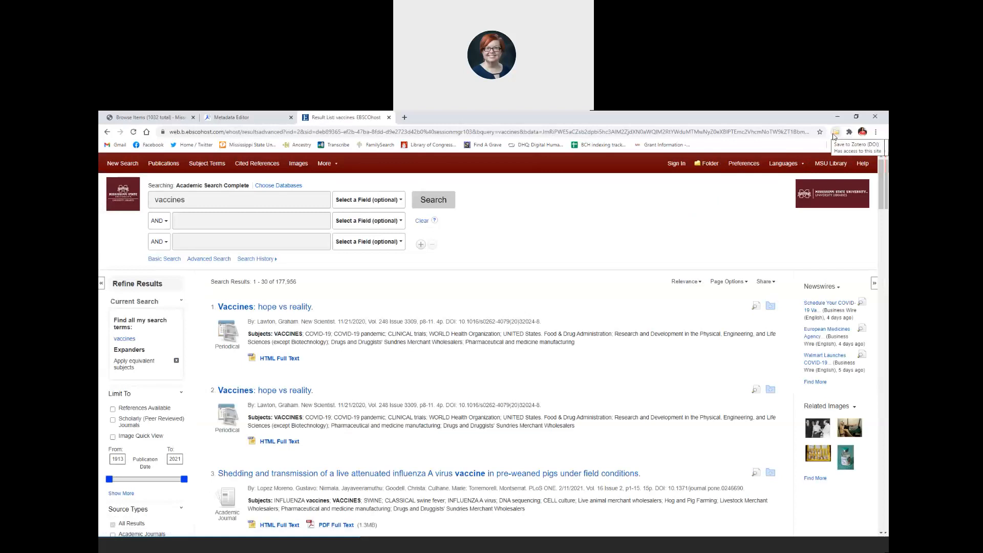
scroll(378, 289, down, 2)
scroll(346, 382, down, 5)
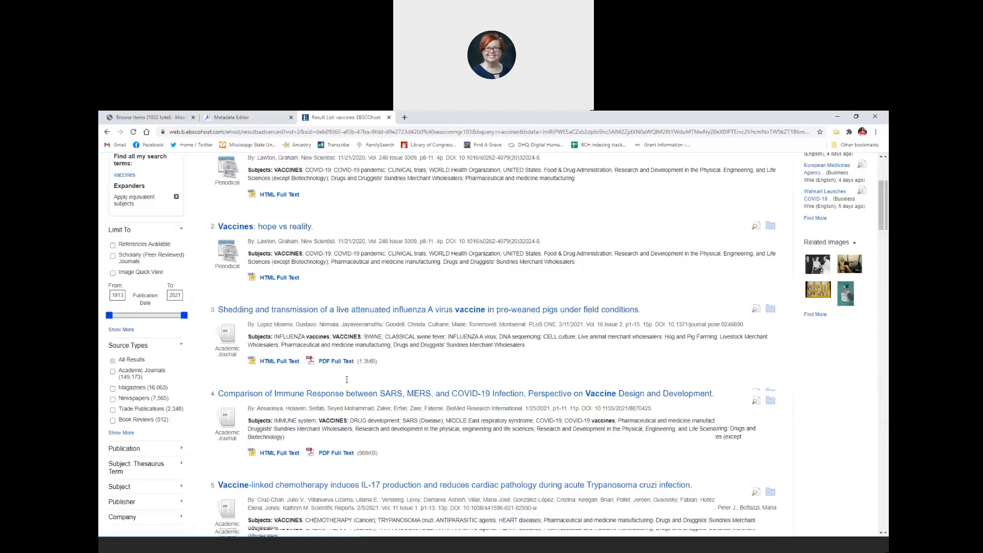
scroll(424, 295, up, 7)
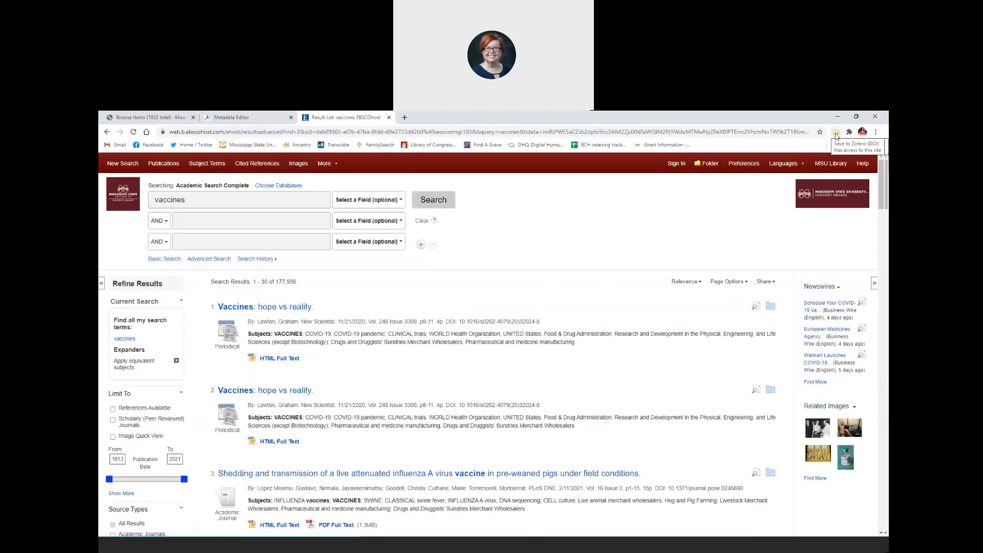
Start saving the search results to Zotero and select all articles offered in the item selector
click(836, 133)
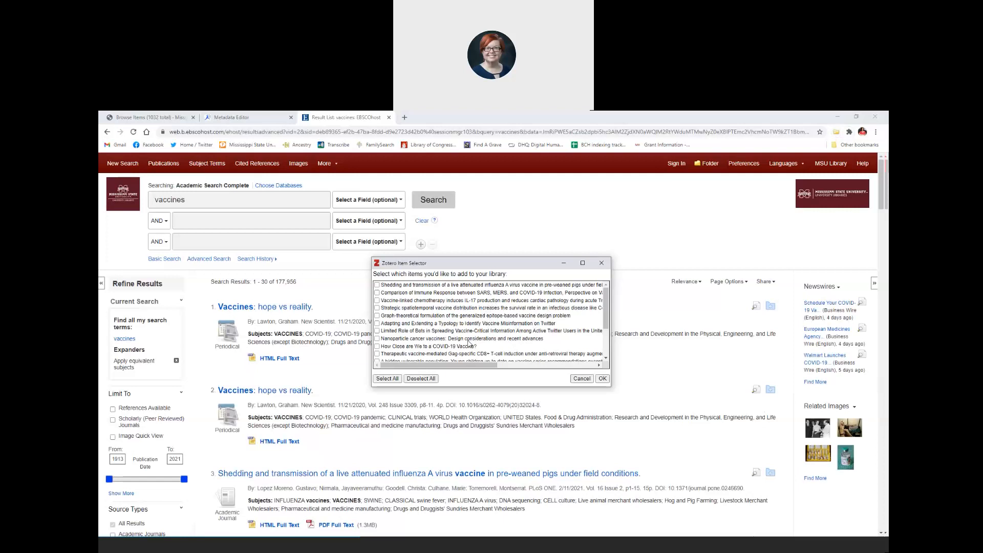
scroll(425, 308, down, 2)
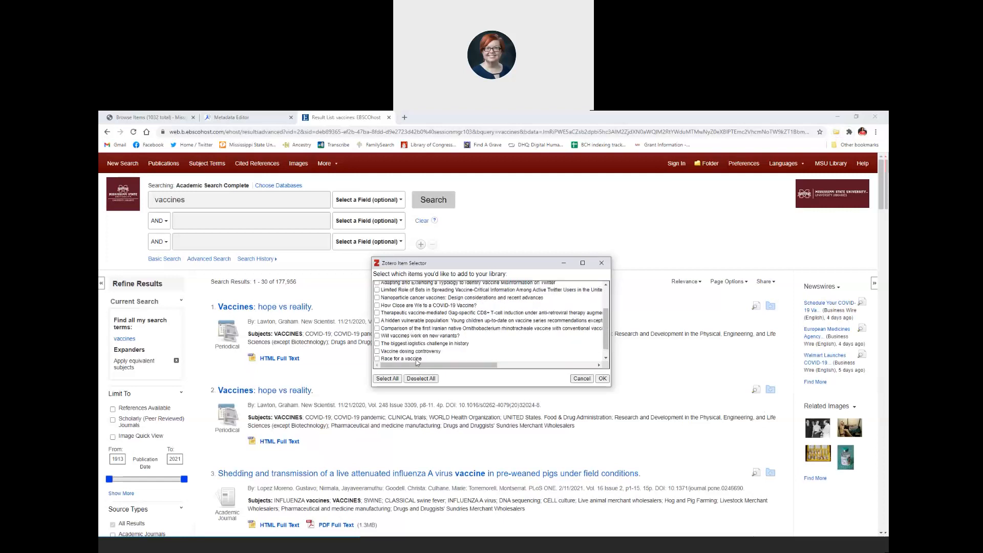
scroll(417, 359, up, 2)
click(387, 379)
scroll(449, 330, down, 2)
scroll(448, 328, up, 2)
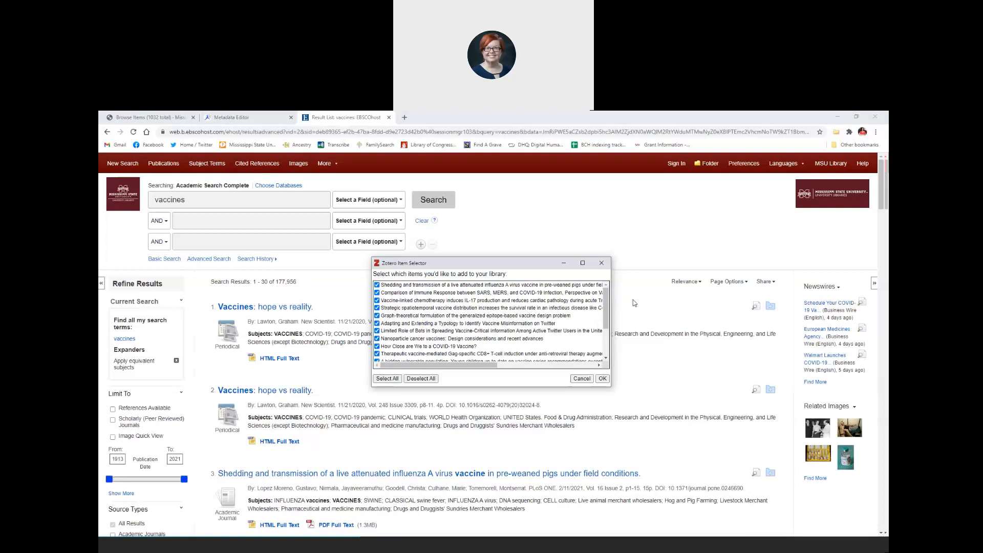
Highlight the total number of search results above the EBSCO result list
scroll(679, 262, down, 5)
scroll(679, 262, up, 5)
click(291, 281)
drag(297, 282, 276, 282)
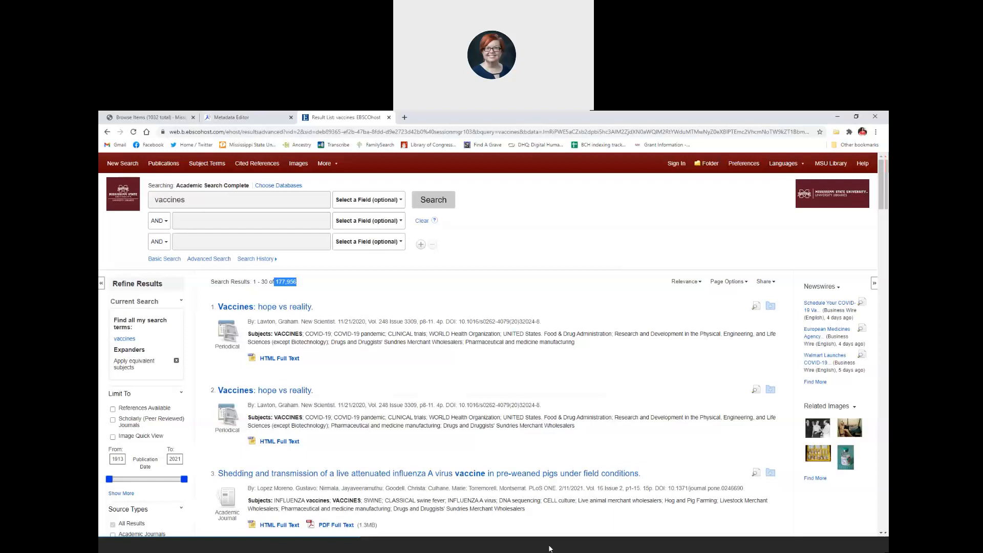
Return to the Zotero item selector and add all selected vaccine articles to the library
key(ctrl+shift+s)
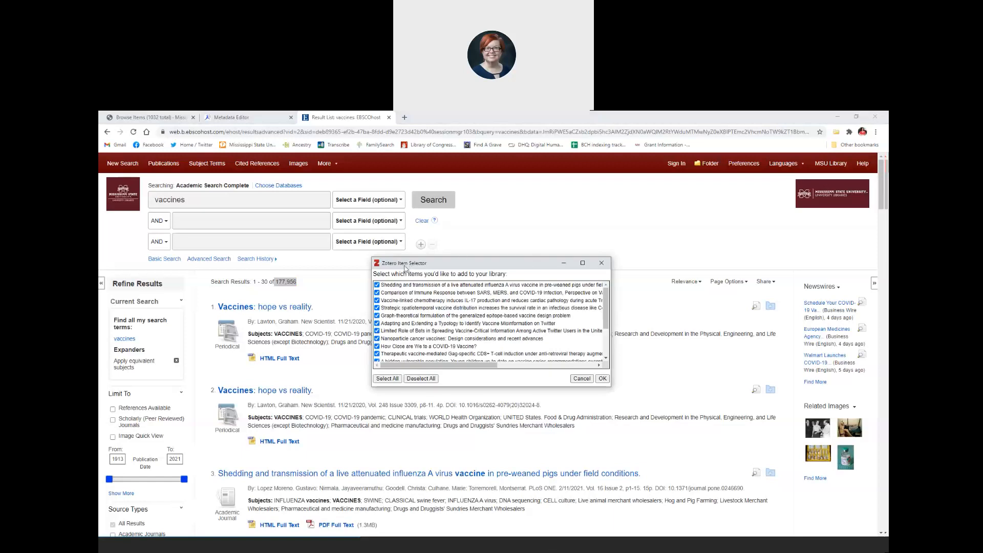
scroll(467, 351, down, 3)
scroll(467, 351, up, 3)
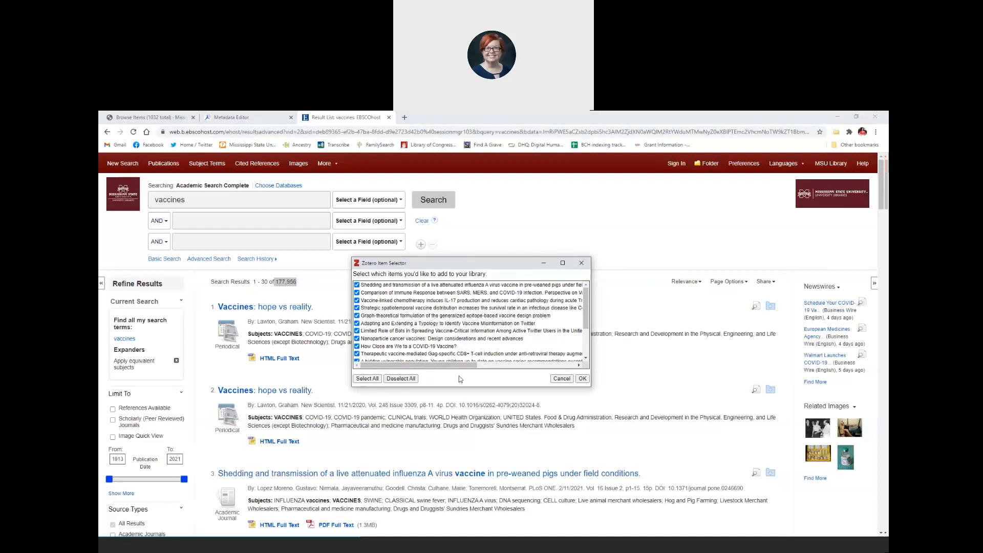
click(584, 379)
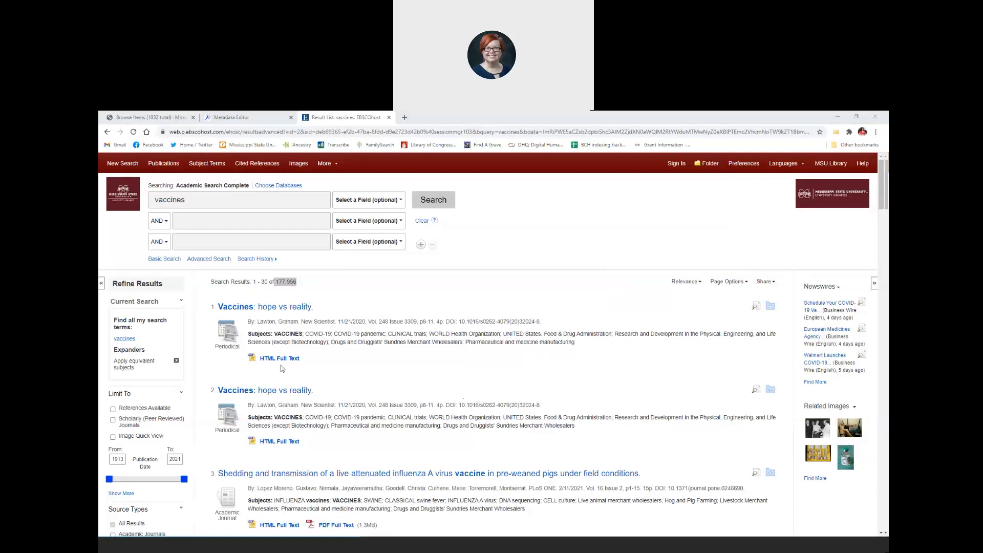
Open the article "Navigation pathway for vaccines in India" from the second page of results and save it to Zotero
click(246, 551)
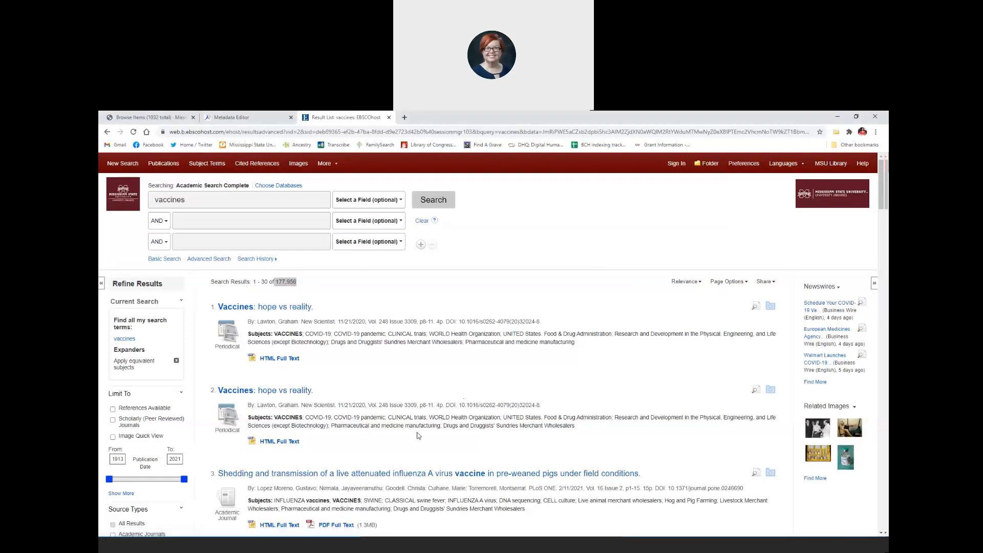
scroll(418, 436, down, 8)
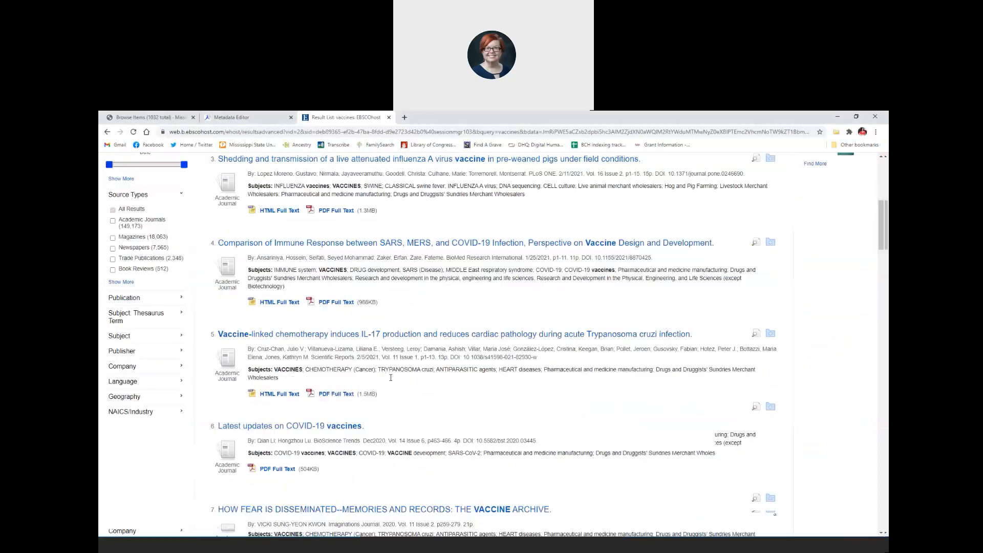
scroll(388, 382, down, 20)
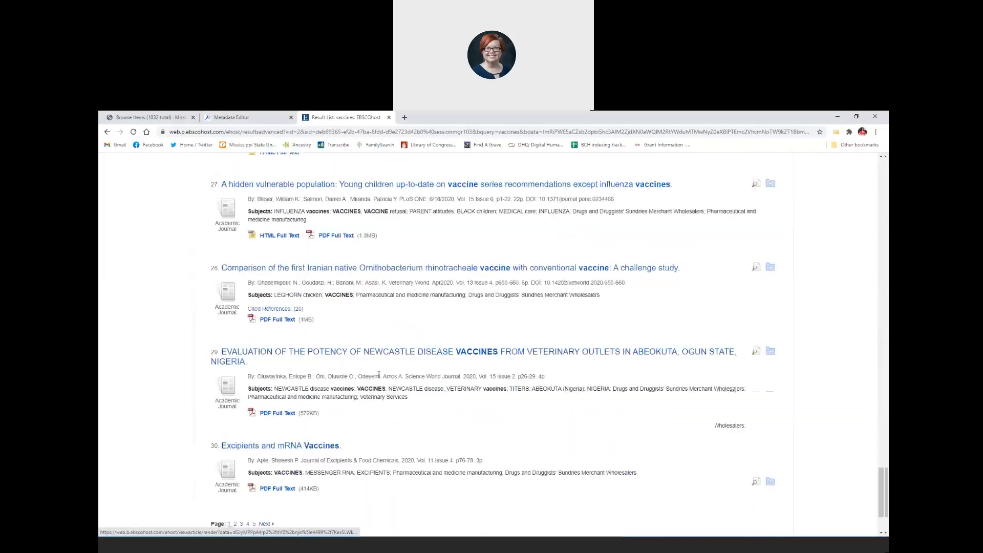
click(235, 469)
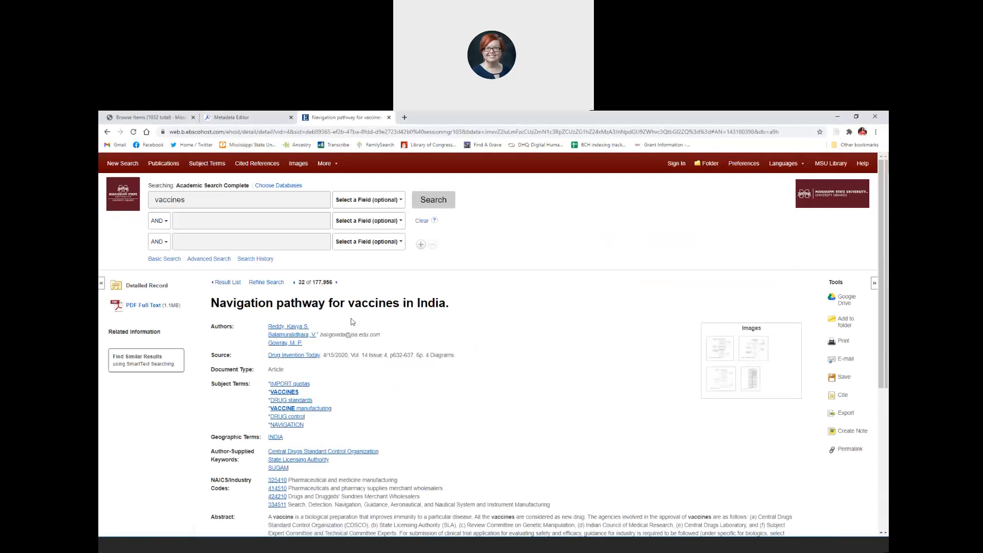
click(836, 132)
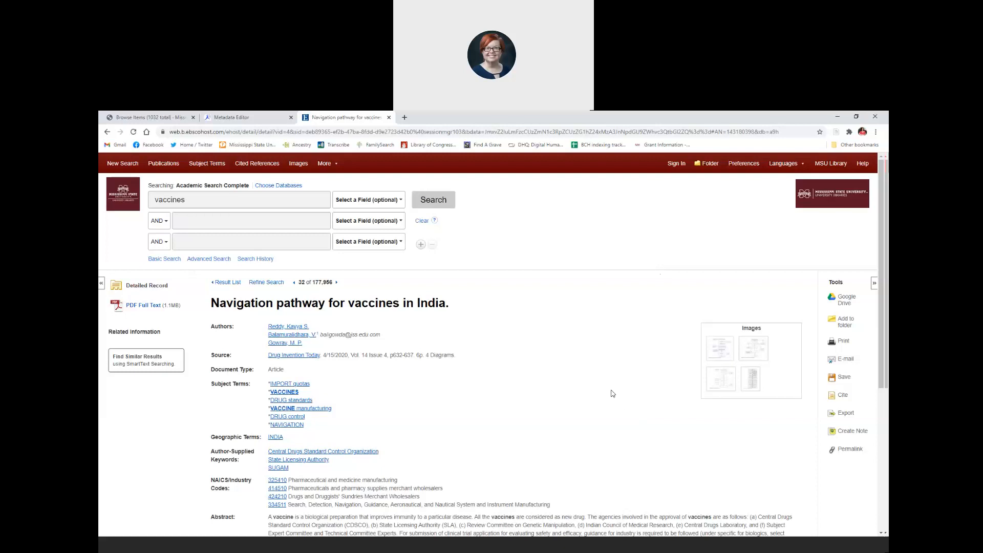
Switch to the Zotero desktop library to view the saved articles
click(796, 117)
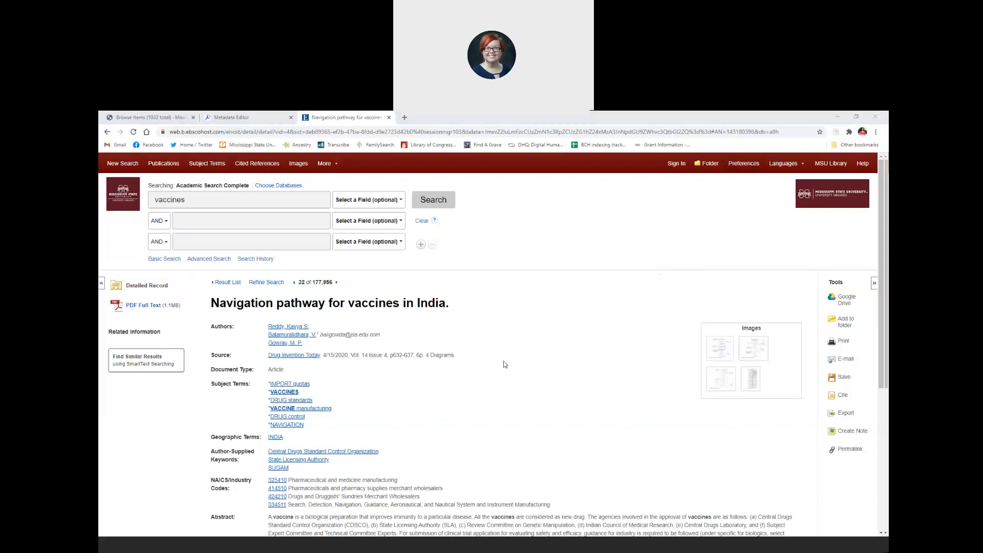
key(alt+Tab)
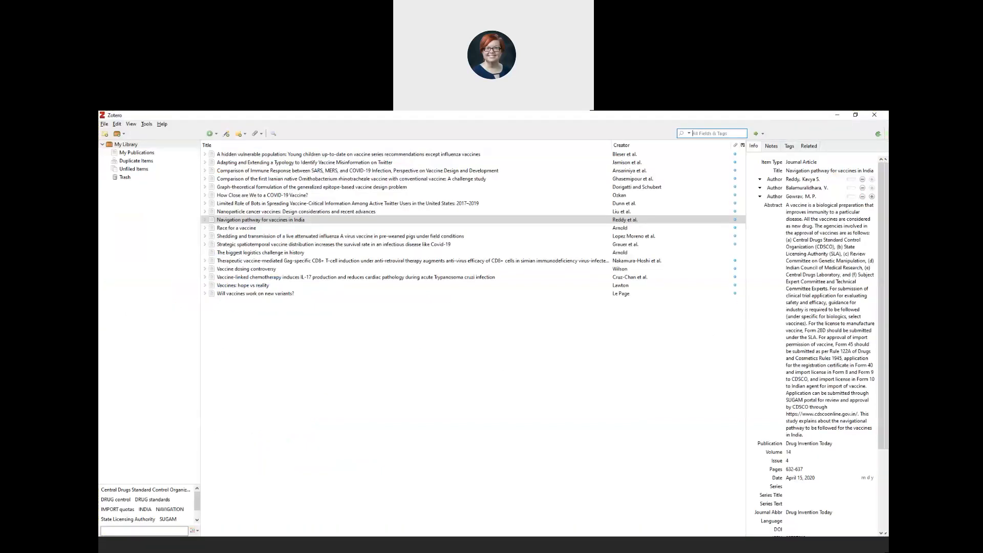
click(593, 121)
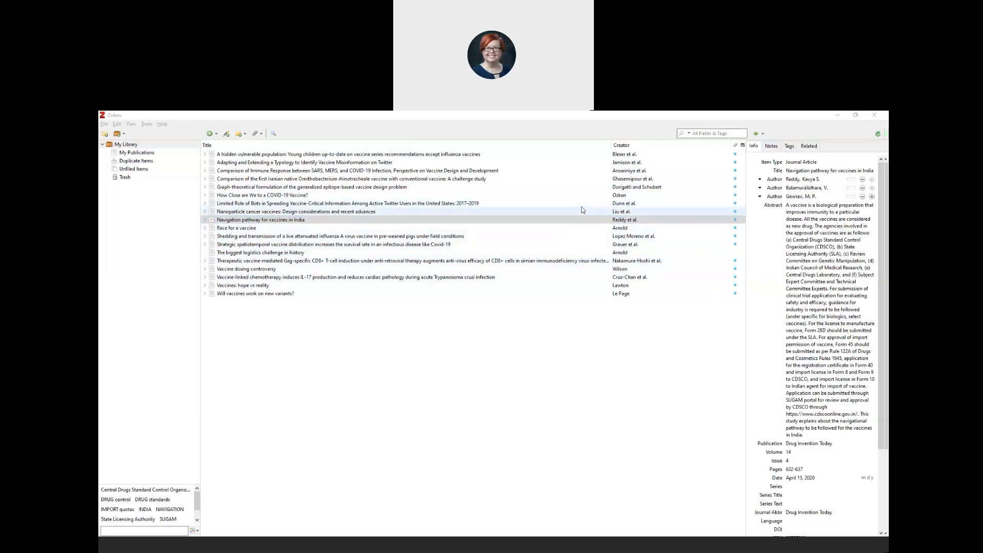
Select the article "How Close are We to a COVID-19 Vaccine?" and review the actions available for it
right_click(230, 199)
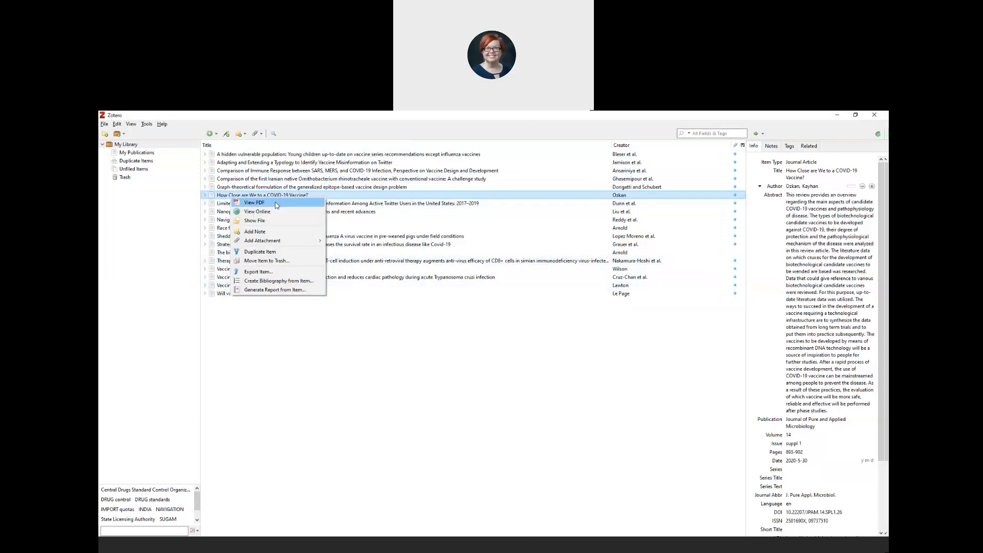
click(446, 396)
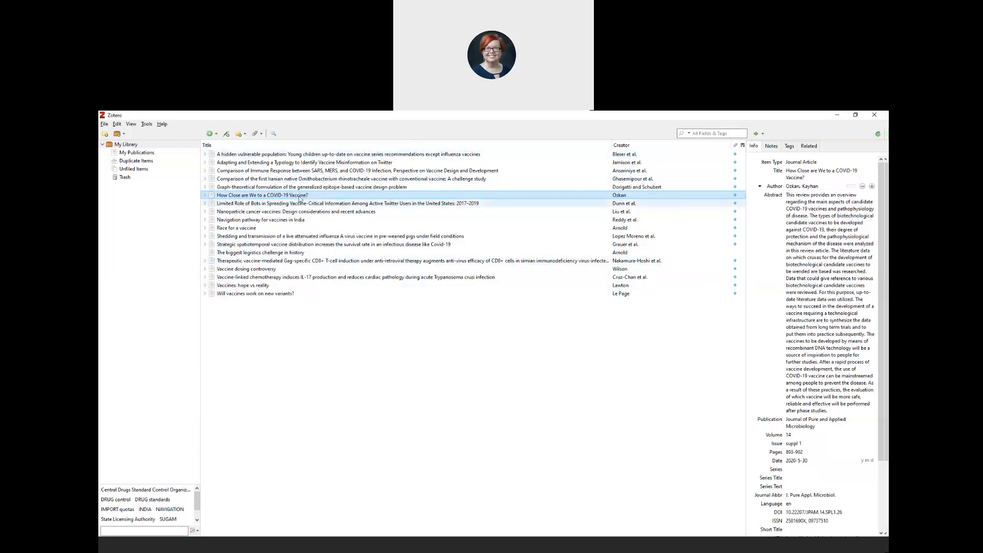
right_click(289, 196)
click(361, 353)
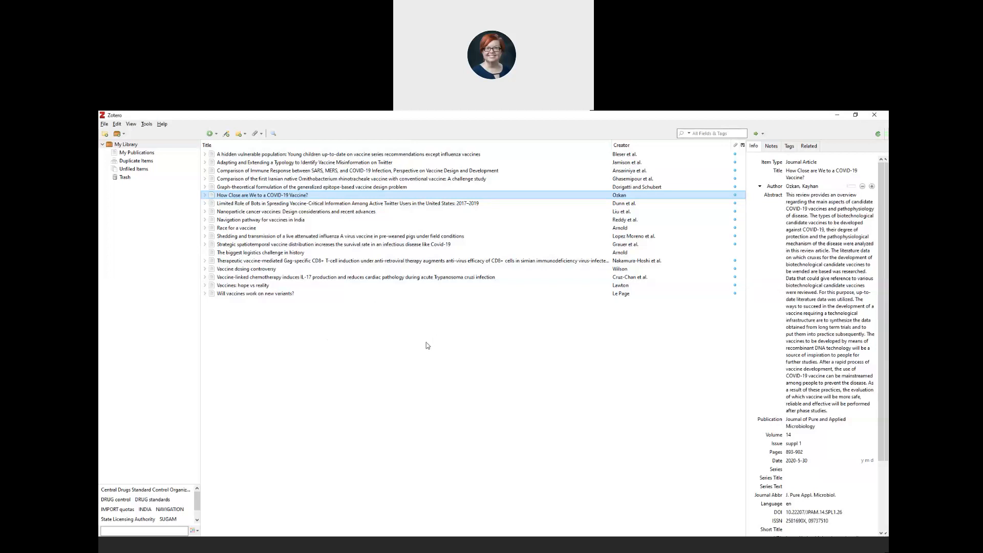
Look through the bibliographic details of the COVID-19 vaccine article, including its abstract and publication
click(869, 321)
click(773, 224)
scroll(774, 294, down, 3)
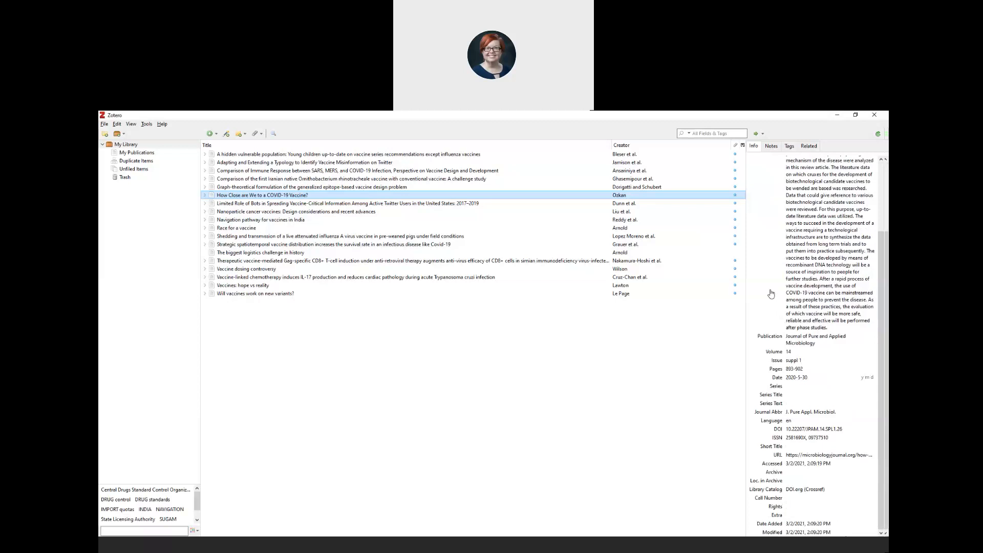
click(791, 341)
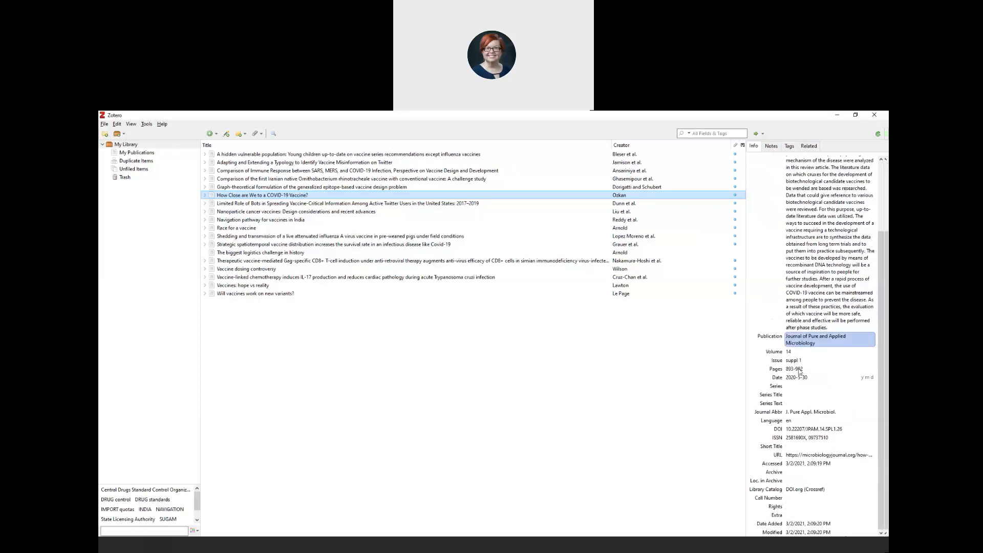
key(shift+Tab)
click(761, 215)
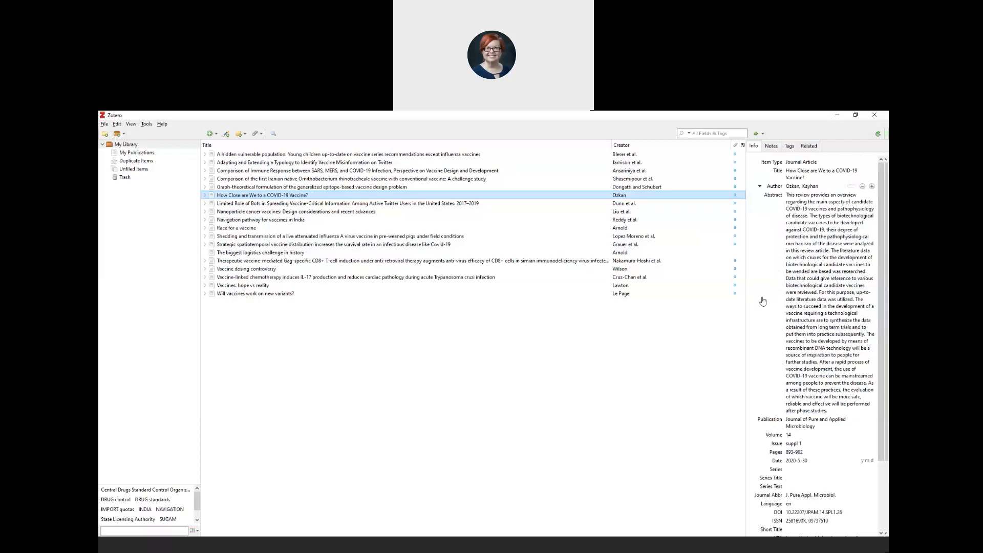
Open the abstract, volume and author fields of the COVID-19 vaccine article to see that they are editable
click(806, 272)
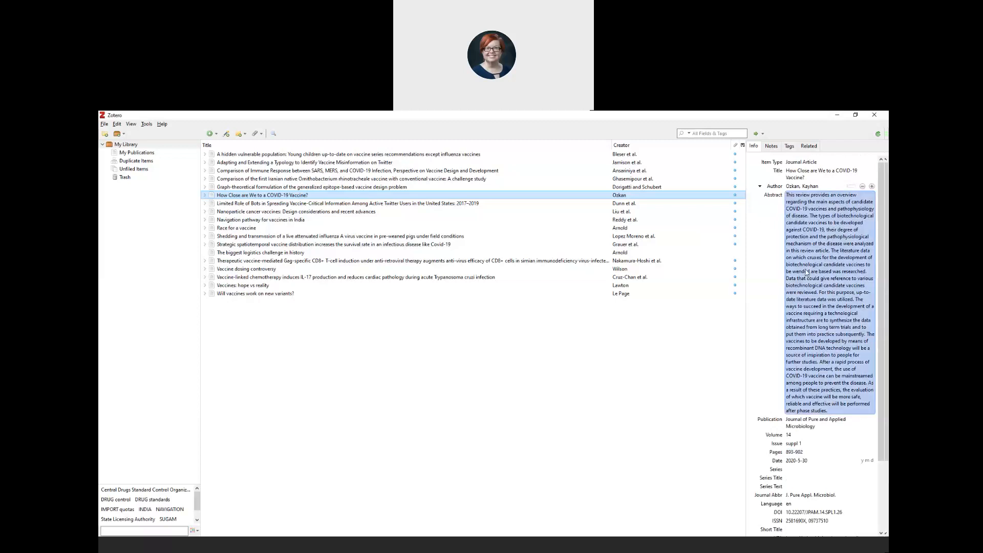
click(806, 271)
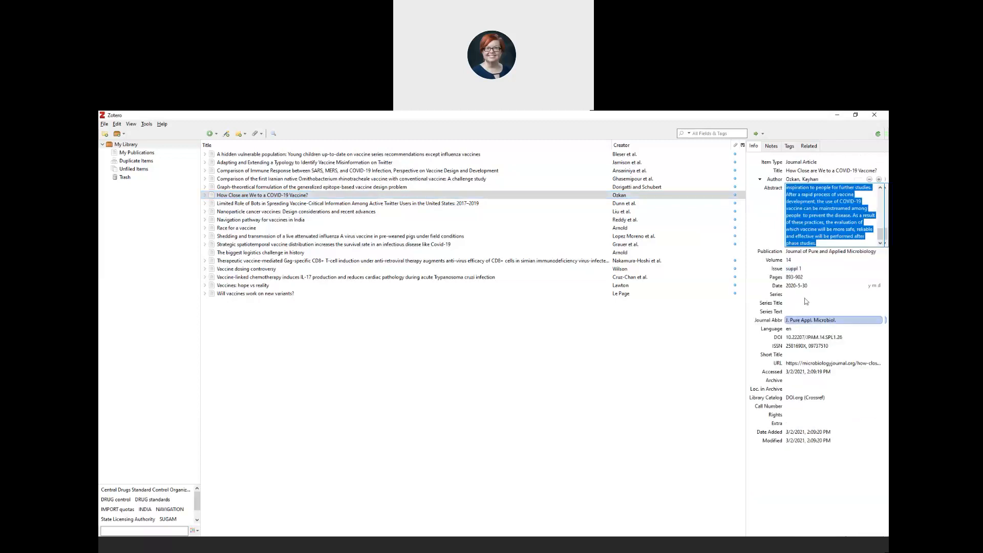
click(795, 260)
click(789, 261)
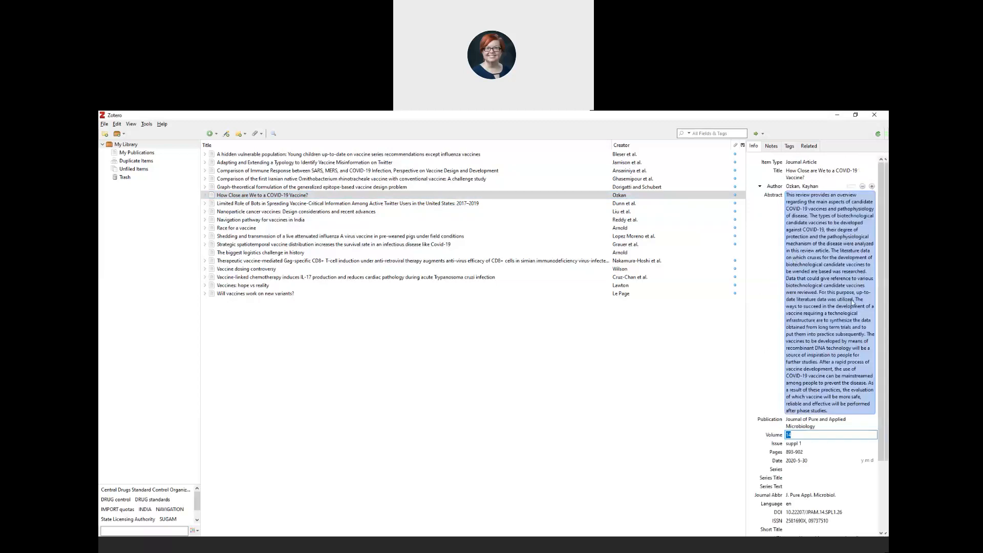
click(815, 187)
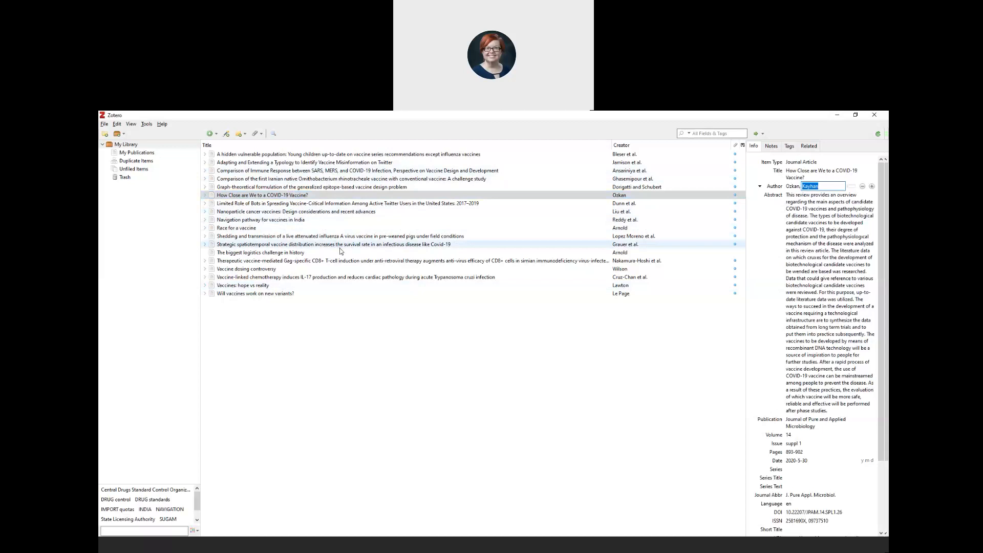
Change the graph-theoretical article's title to "Graph-Theoretical Formulation of the Generalized Epitope-based vaccine design problem"
click(260, 191)
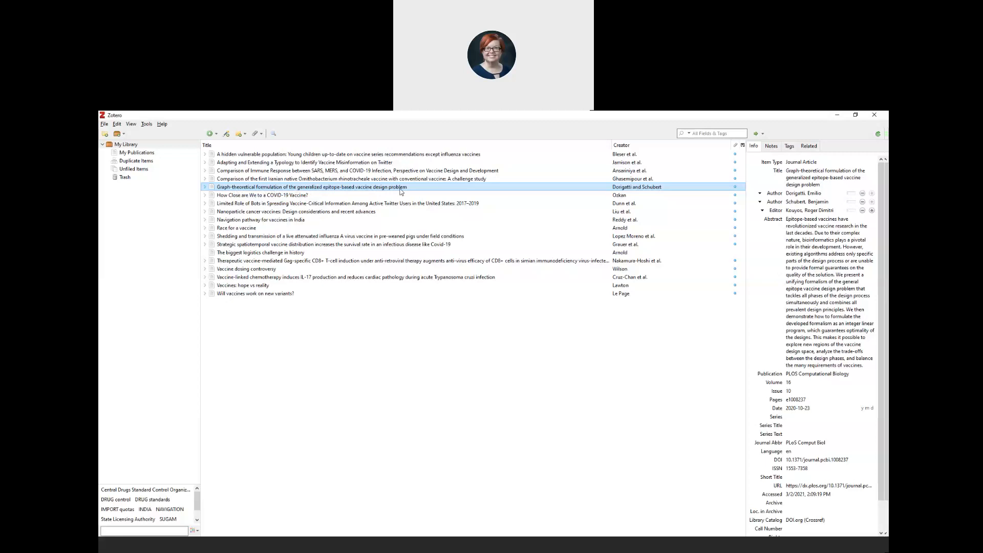
click(818, 177)
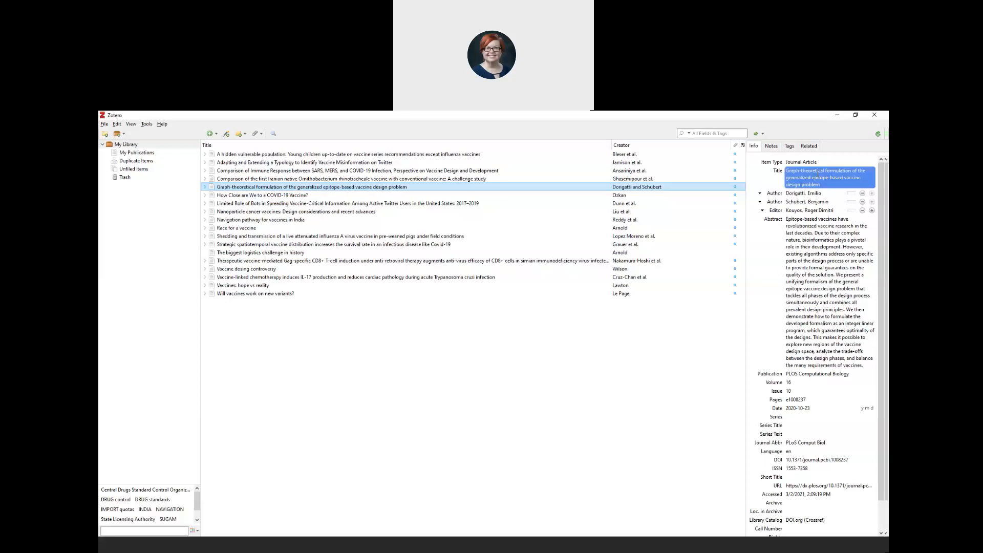
click(802, 170)
key(BackSpace)
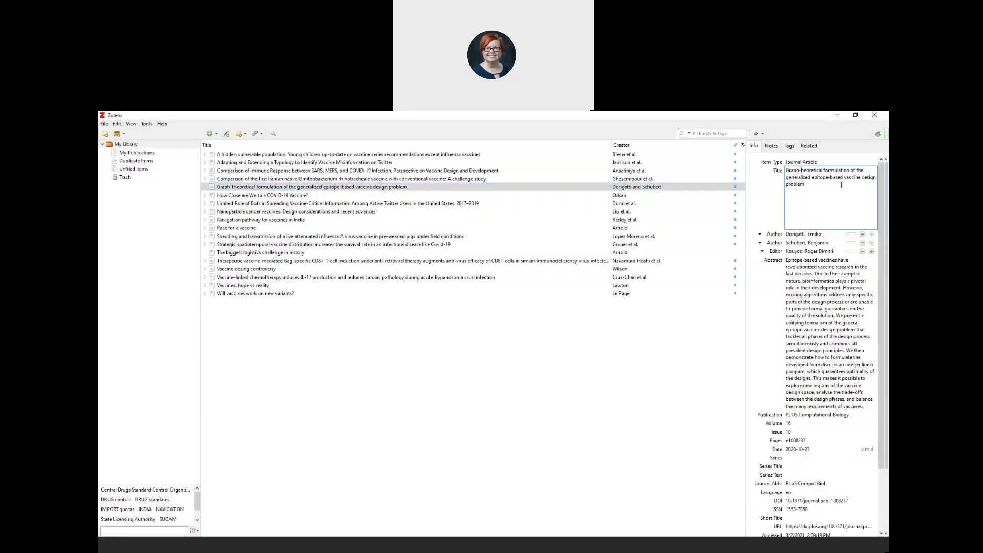
text(T)
key(Delete)
text(F)
key(BackSpace)
text(G)
click(328, 197)
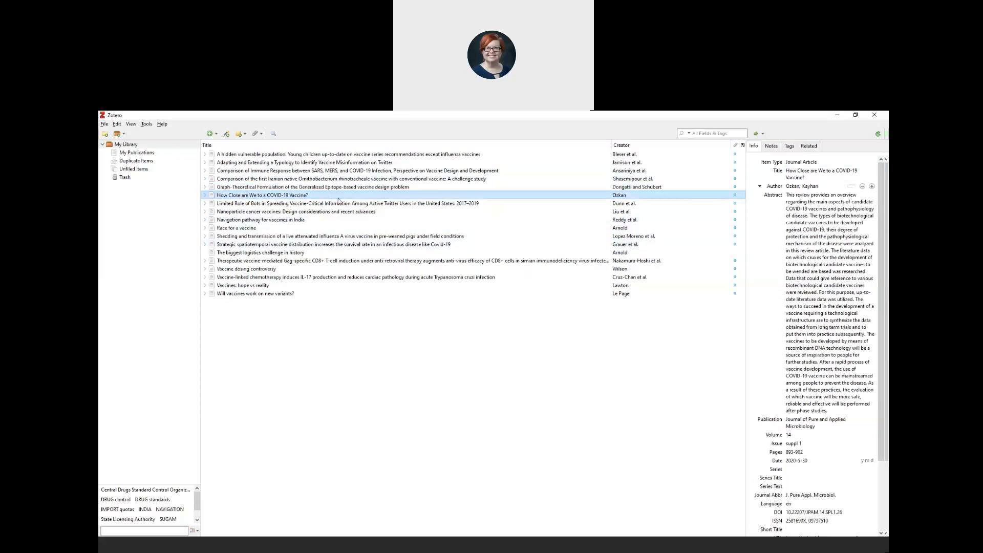
Open the title of "How Close are We to a COVID-19 Vaccine?" for editing, and view the article's notes and tags
click(813, 175)
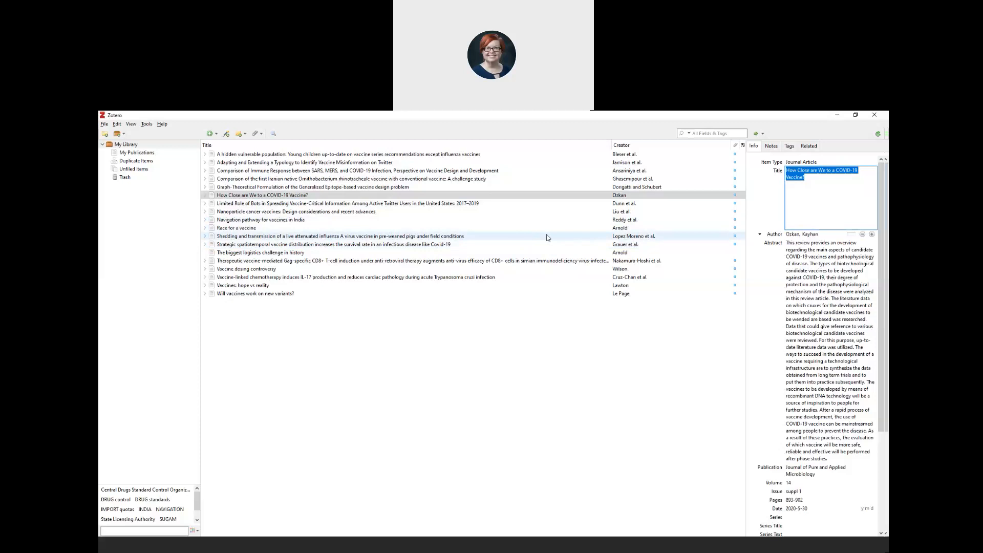
click(824, 179)
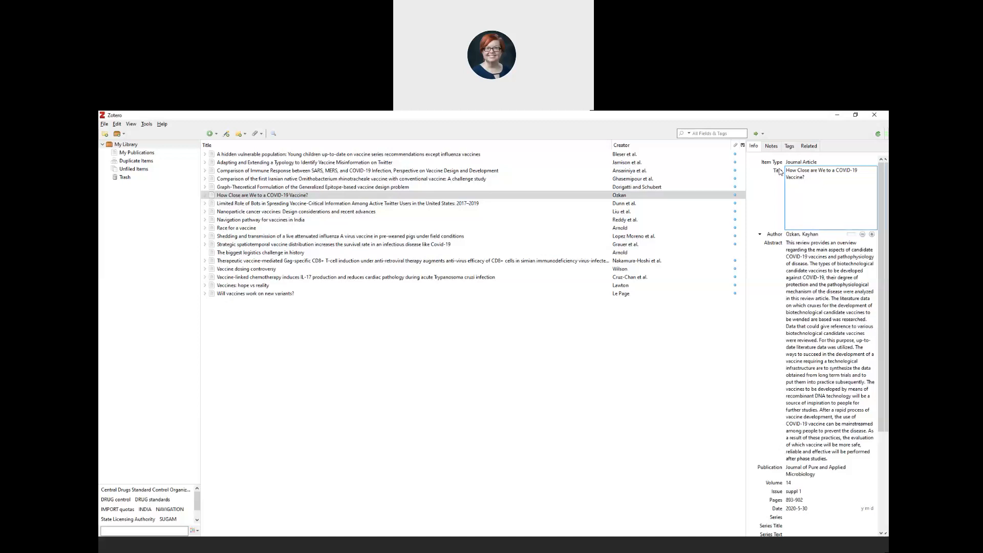
click(772, 148)
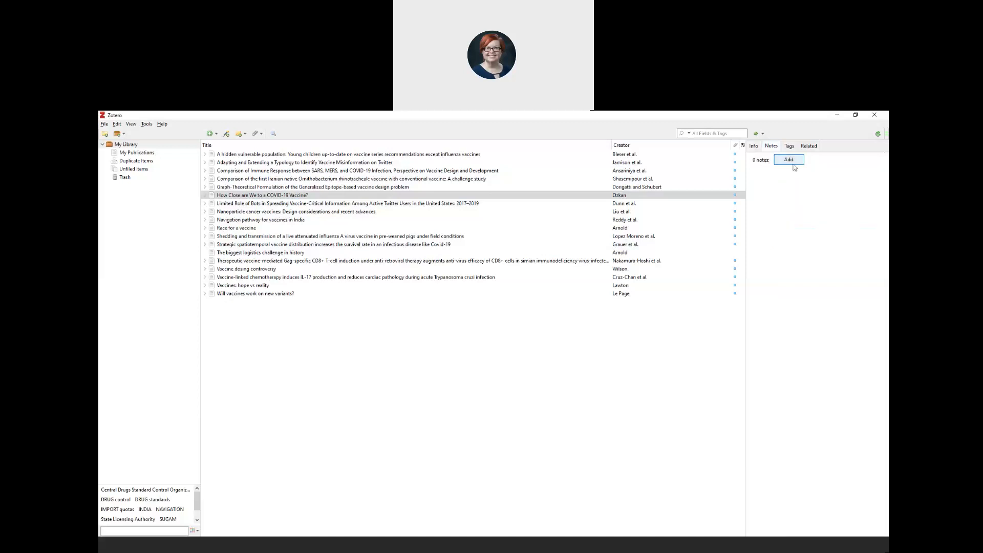
click(791, 148)
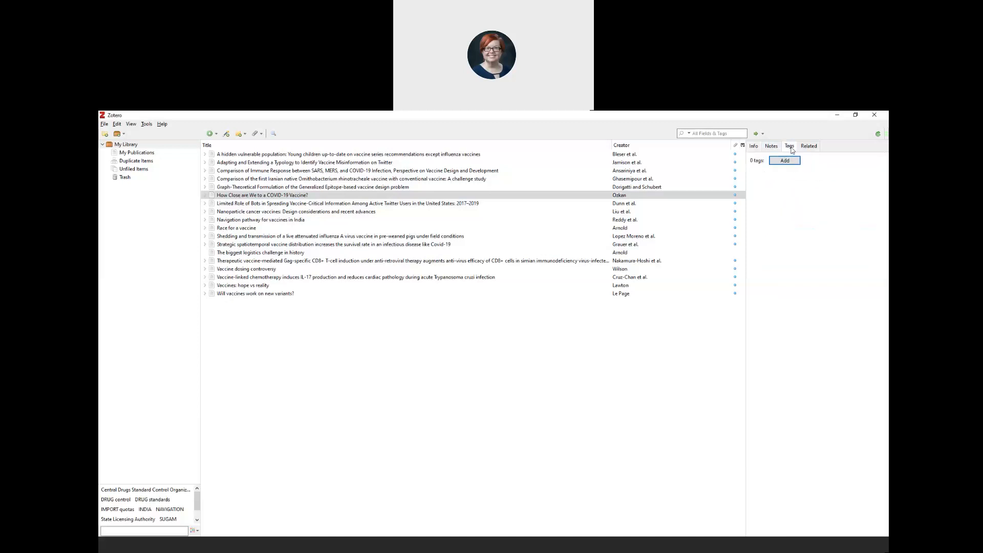
Check the tags of several other saved articles, including "Vaccine dosing controversy" and "Nanoparticle cancer vaccines: Design considerations and recent advances"
click(438, 245)
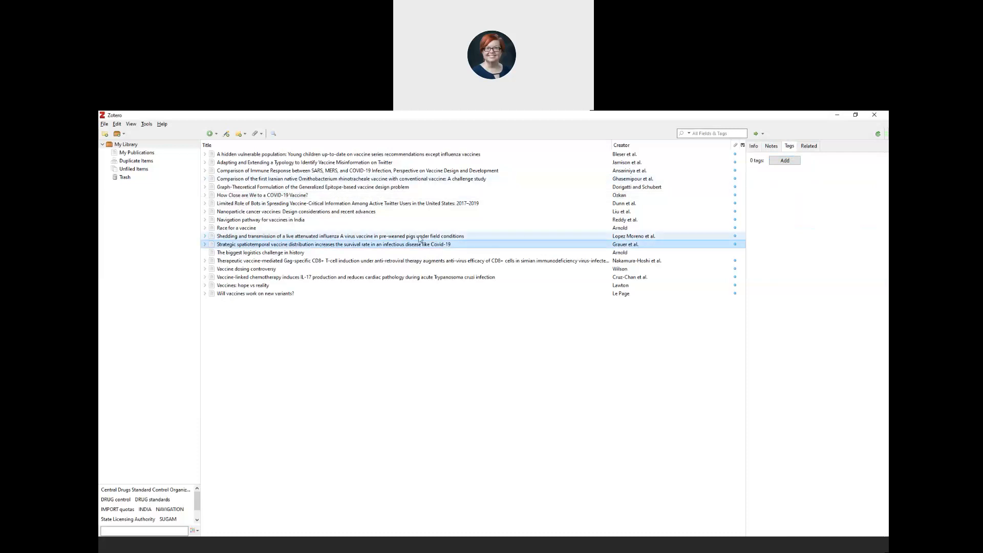
click(416, 261)
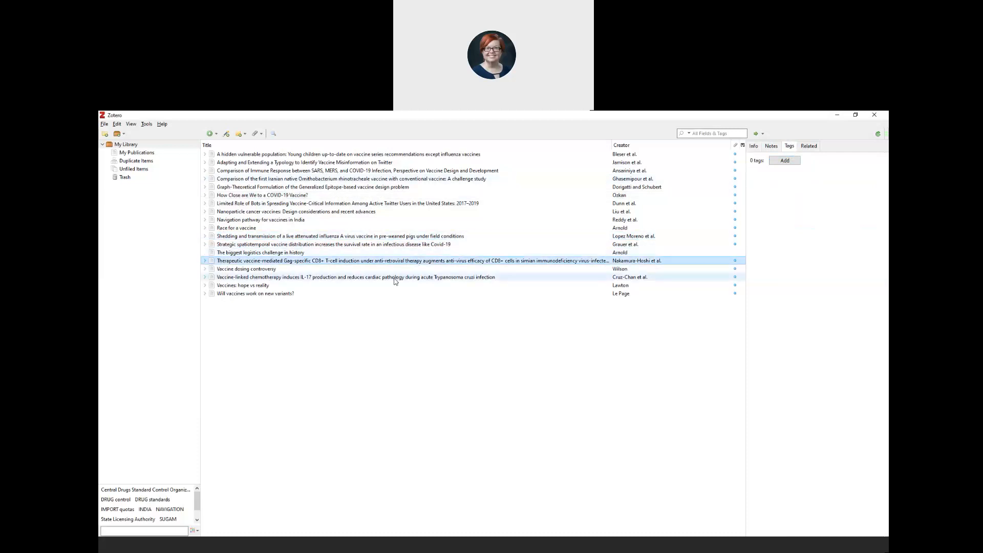
click(395, 277)
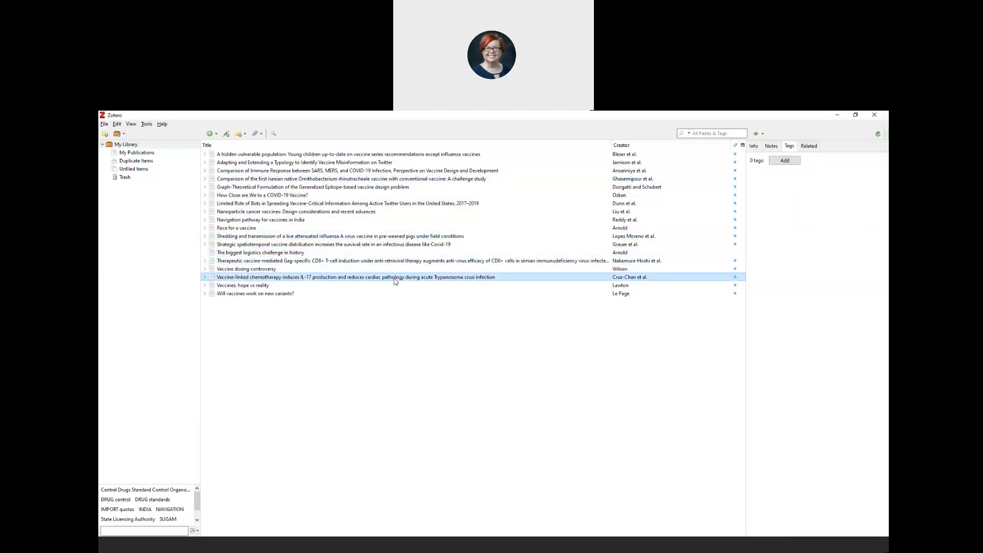
click(306, 180)
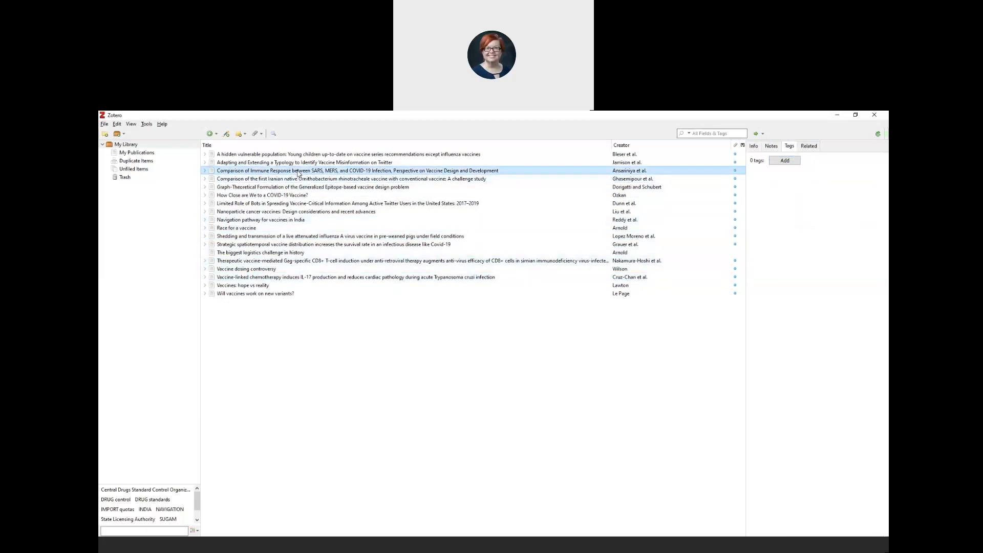
click(271, 244)
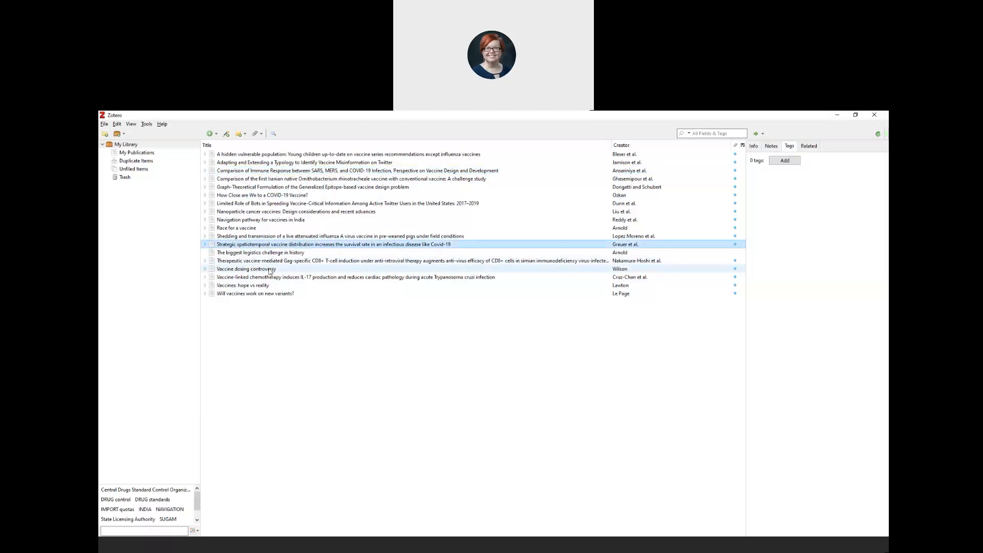
click(270, 270)
click(381, 211)
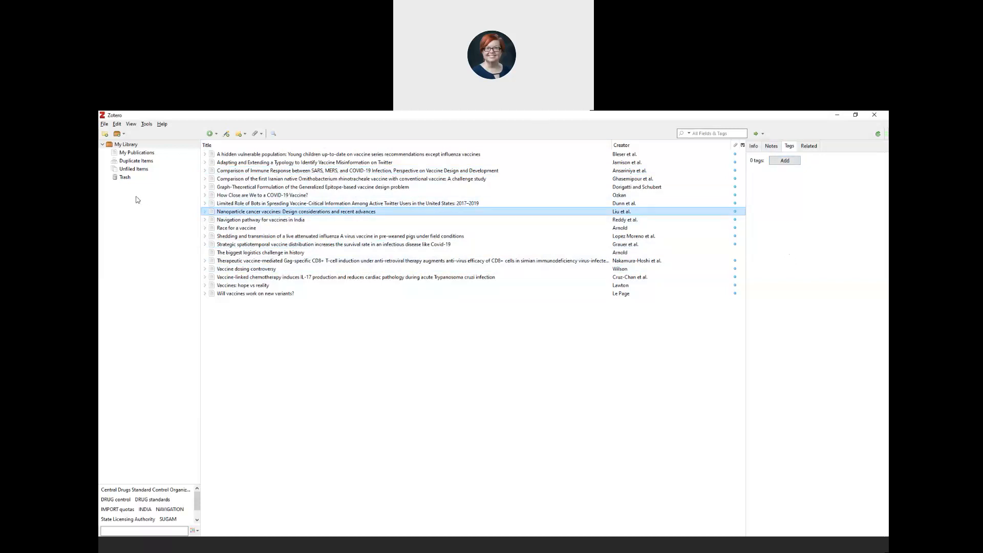
Create a new collection named "Biology Paper" in the library
click(105, 135)
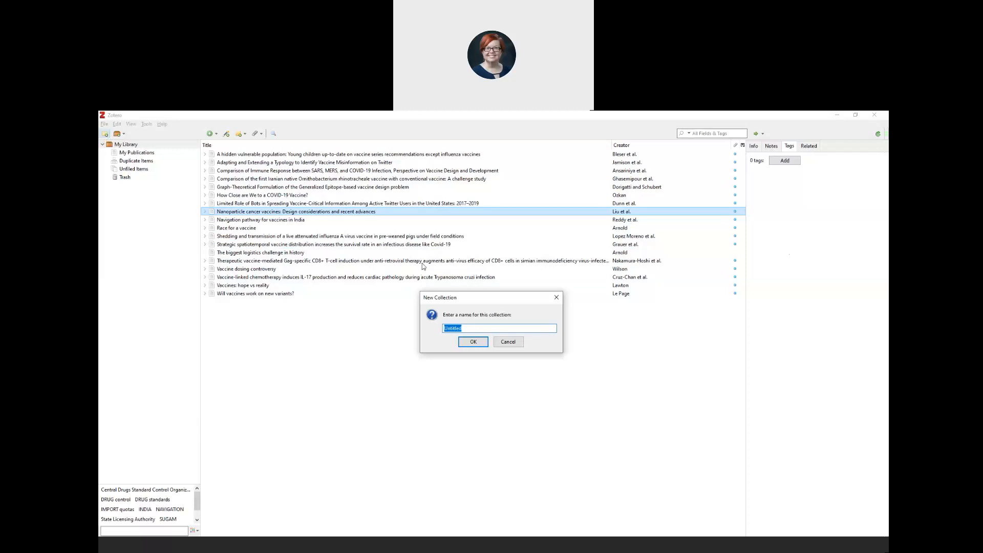
text(Biology Paper)
key(Return)
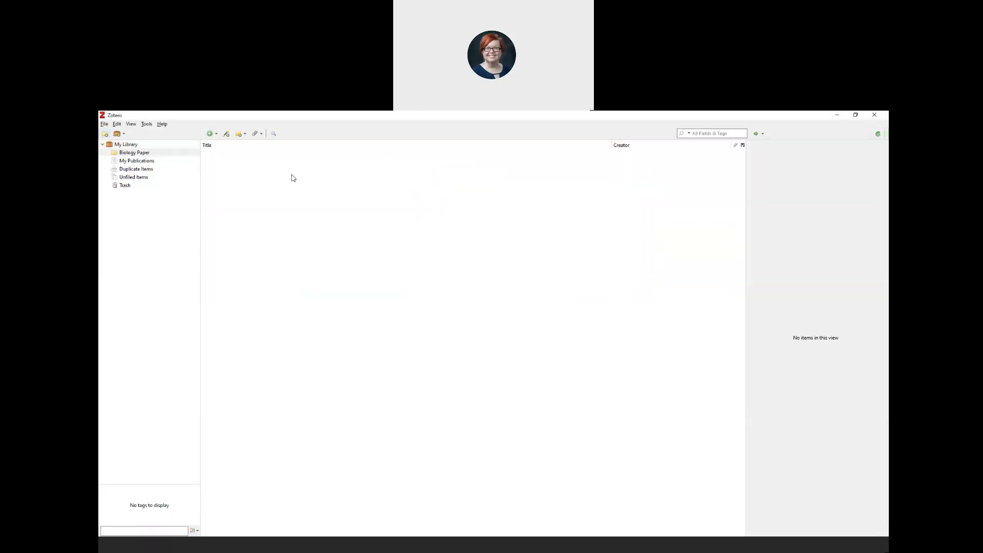
Add the Twitter misinformation, Iranian Ornithobacterium, nanoparticle cancer, "Race for a vaccine" and Gag-specific CD8+ T-cell articles to Biology Paper, and open that collection
click(128, 147)
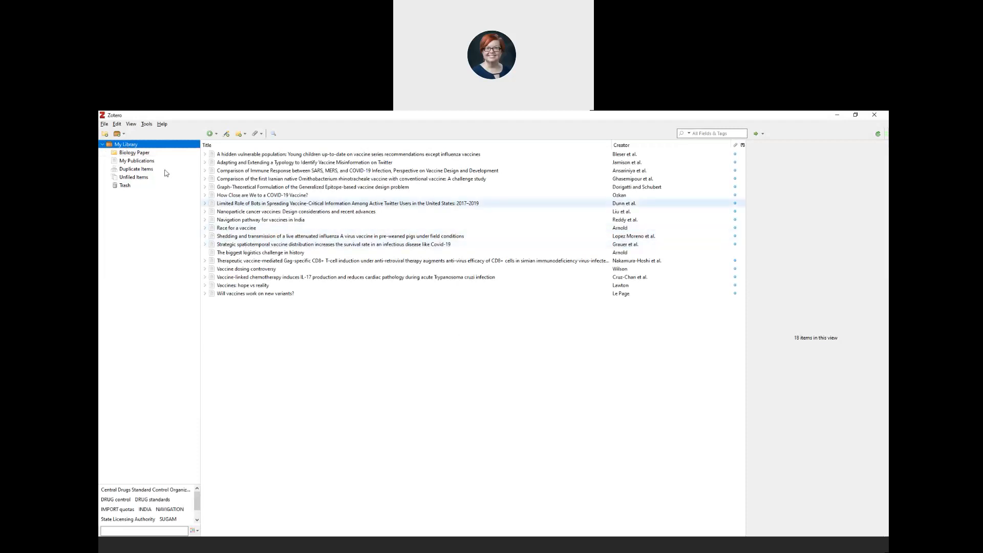
click(266, 228)
drag(294, 228, 276, 219)
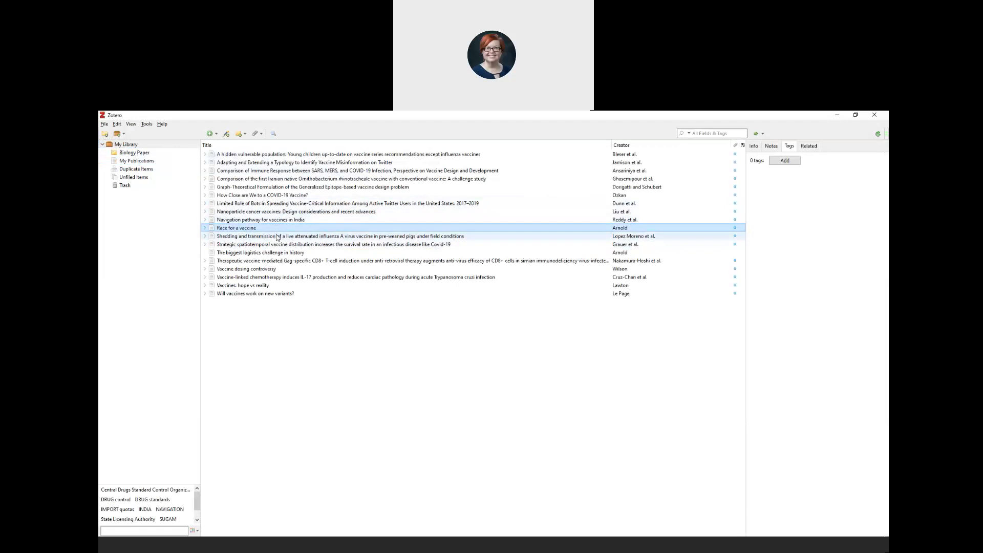
ctrl+click(249, 213)
drag(260, 232, 143, 154)
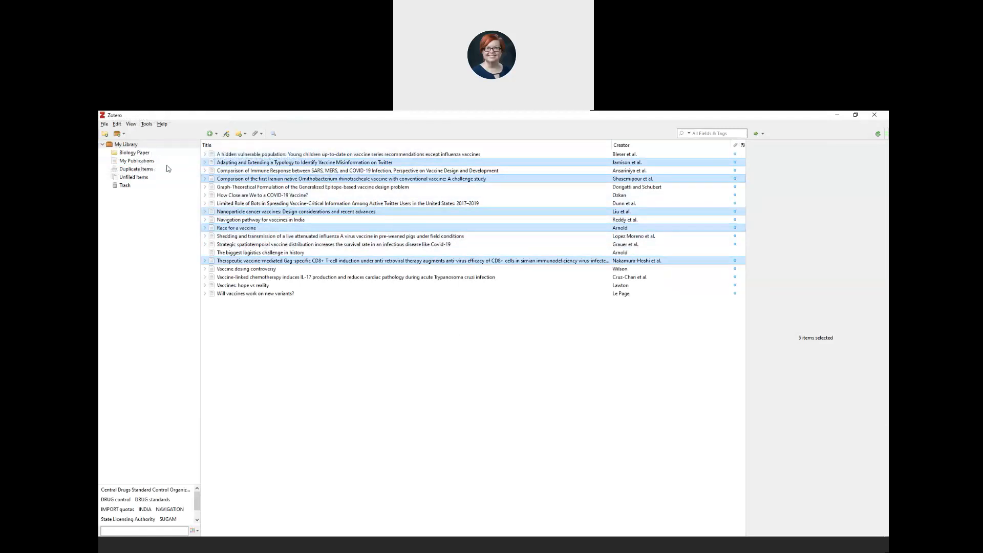
click(301, 285)
click(135, 153)
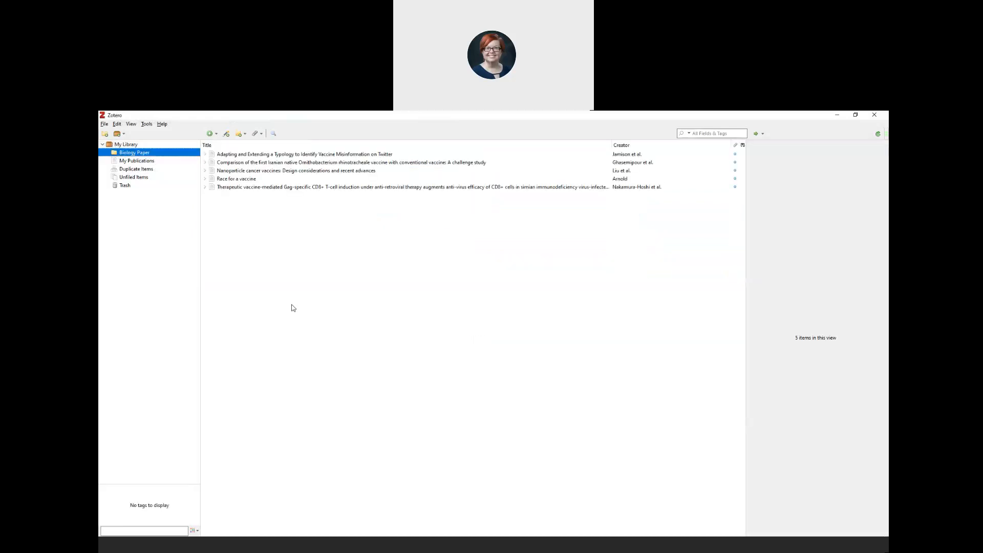
Review the actions available for the Biology Paper collection and the options for creating a new group or feed
right_click(130, 156)
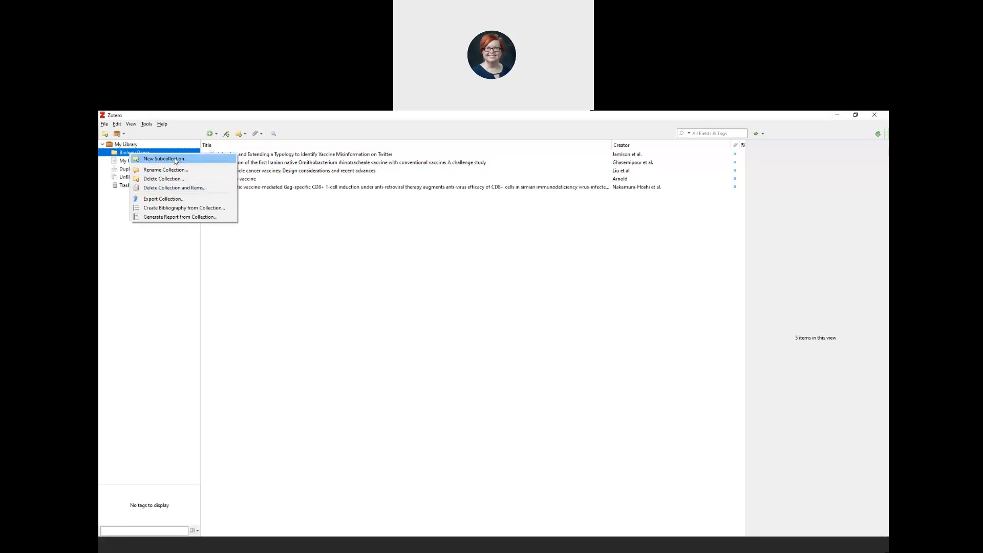
click(299, 230)
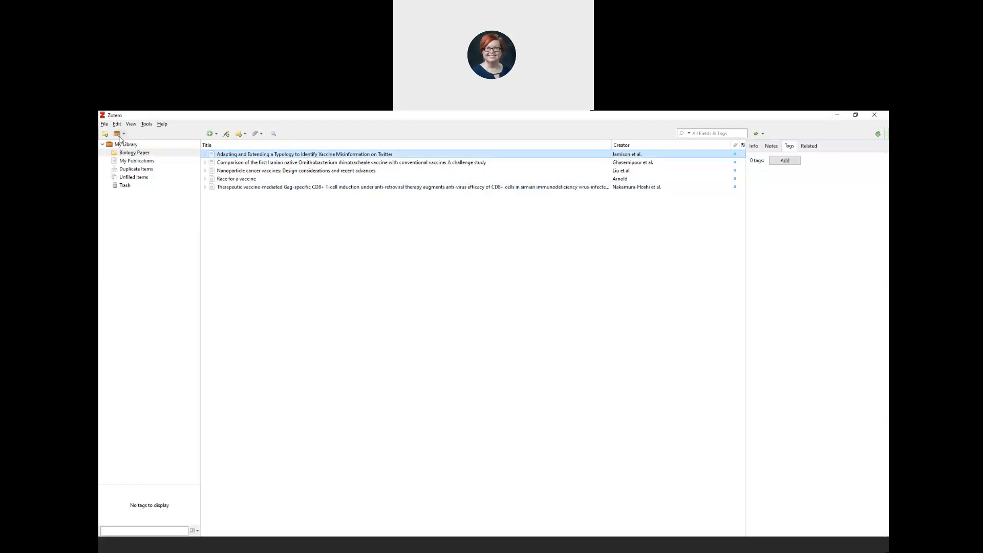
click(122, 136)
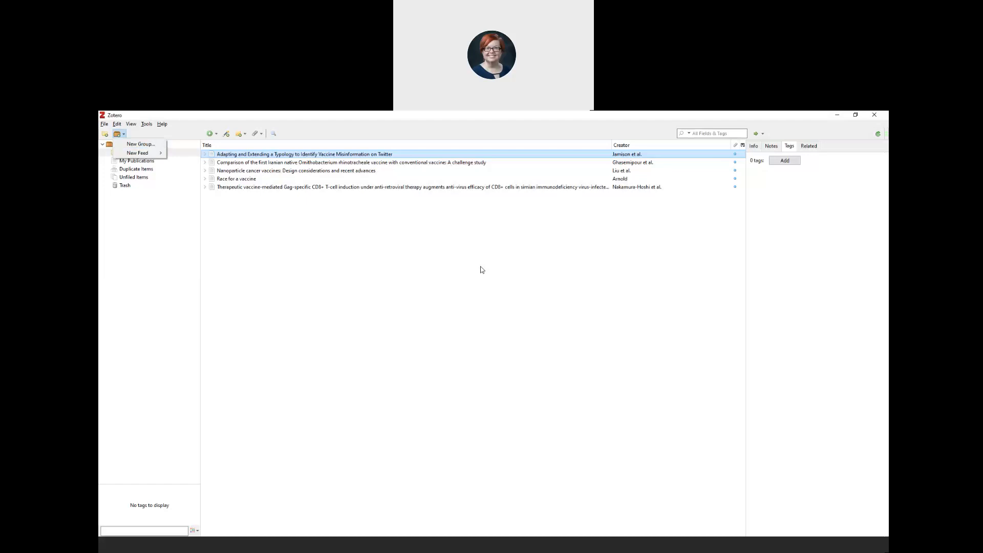
click(293, 269)
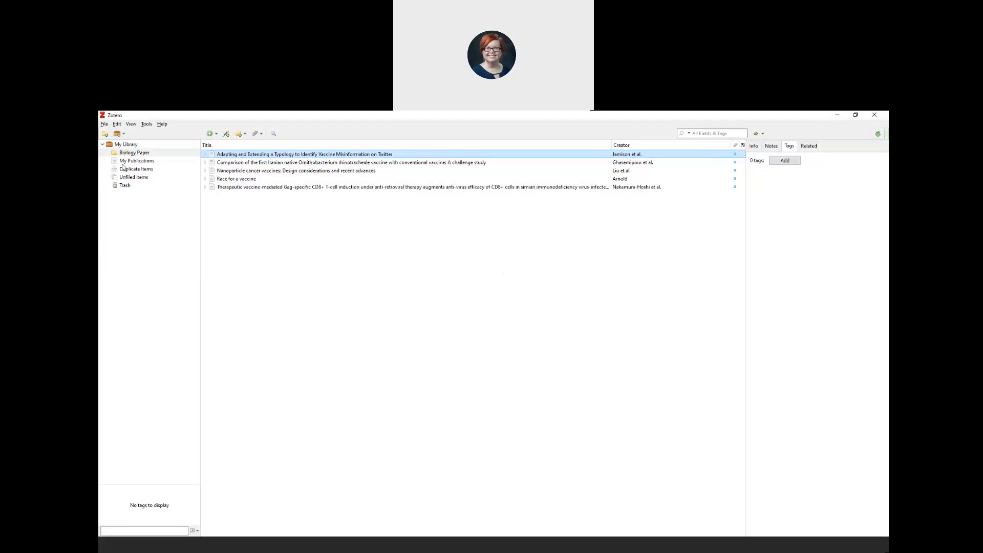
Open the preferences and review the sync and general settings and the list of installed citation styles
click(118, 127)
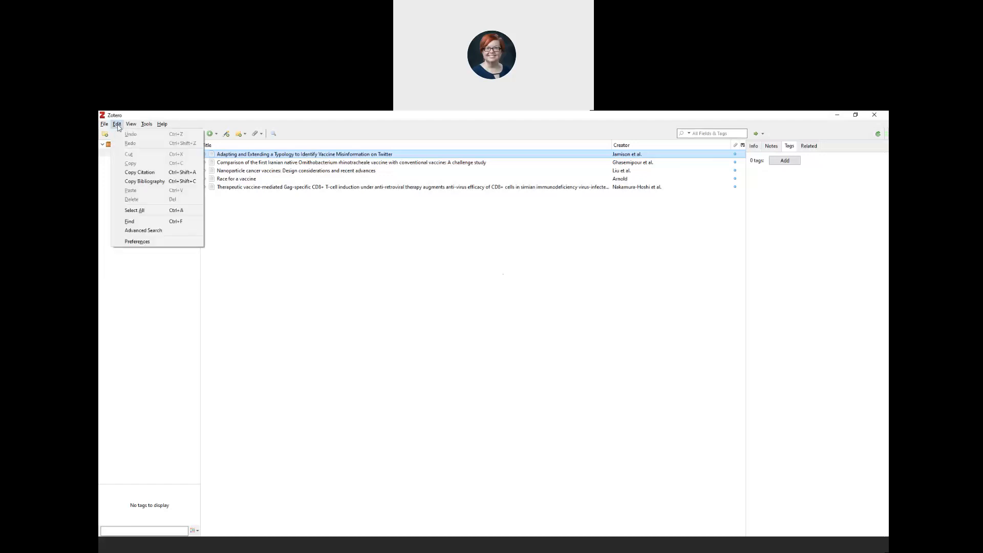
click(137, 242)
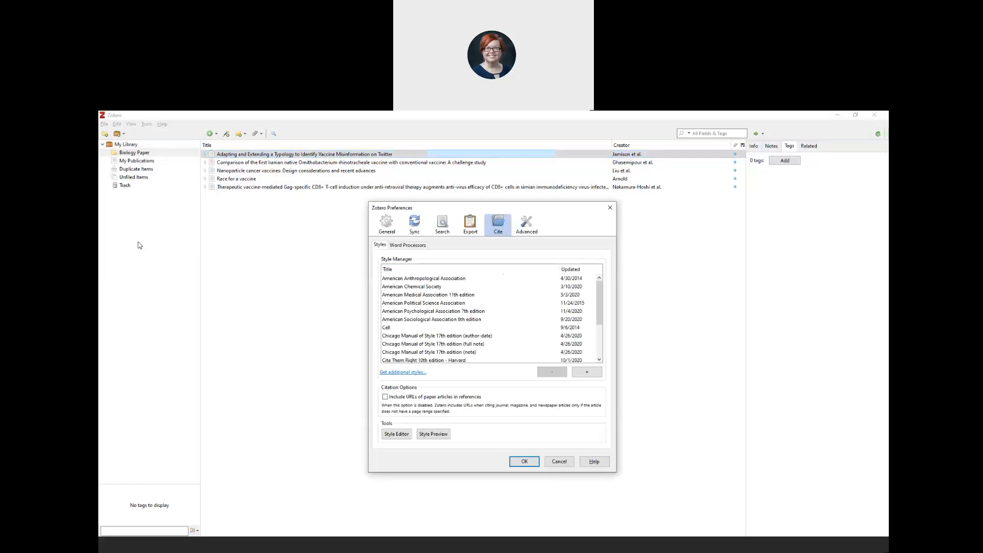
click(418, 229)
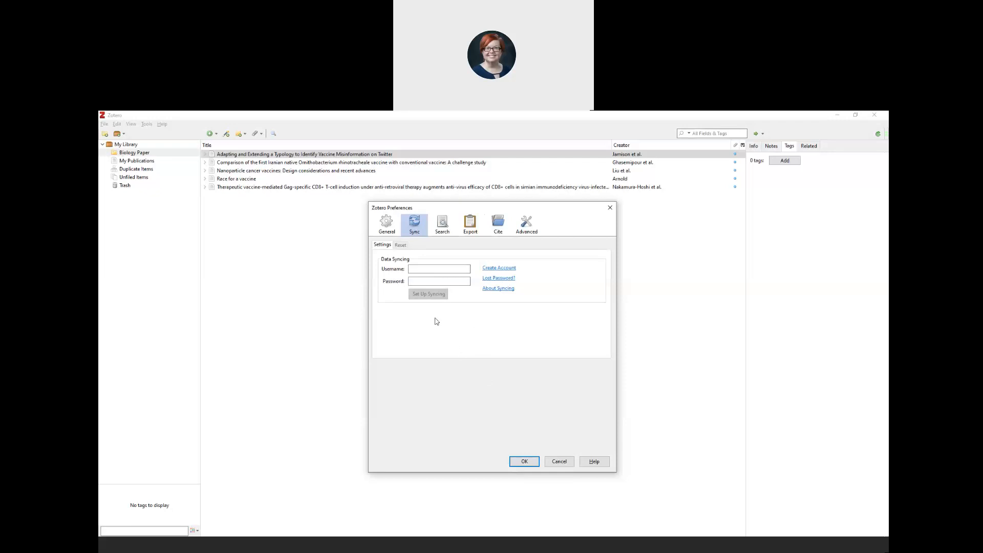
click(395, 226)
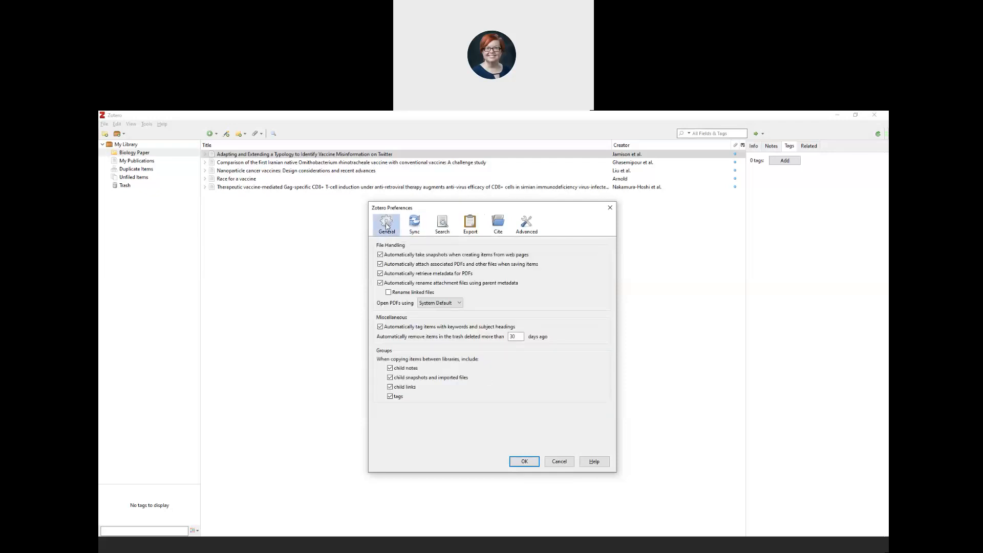
click(498, 225)
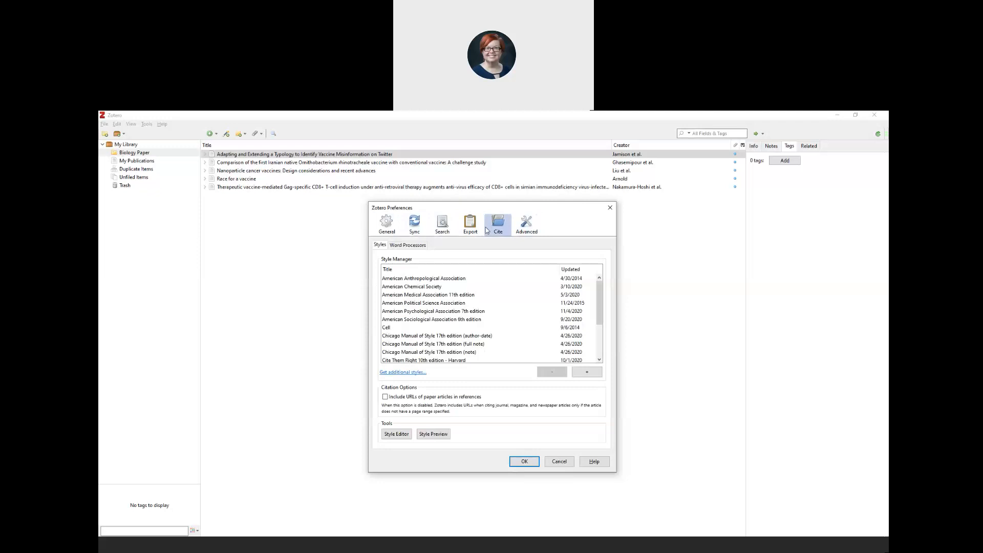
scroll(461, 311, down, 3)
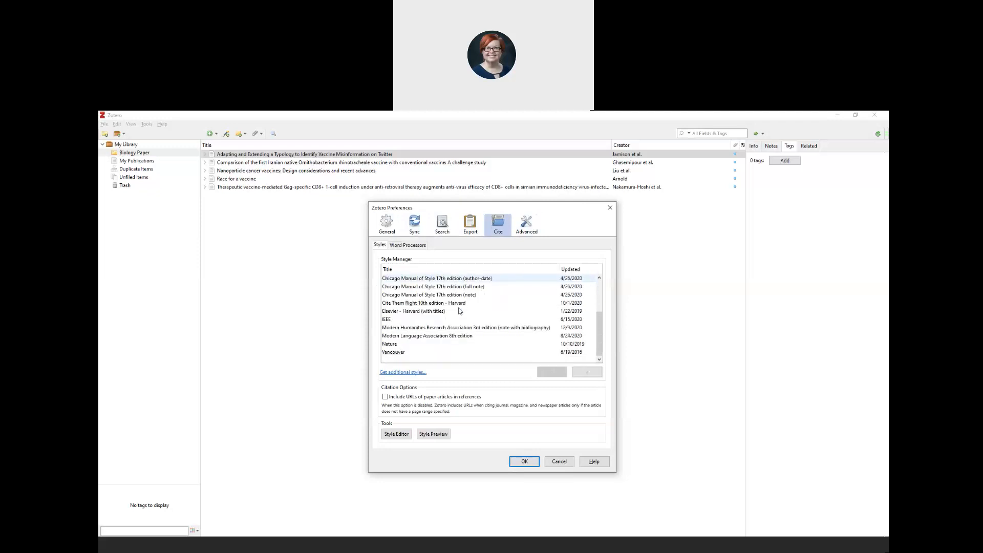
scroll(460, 311, up, 3)
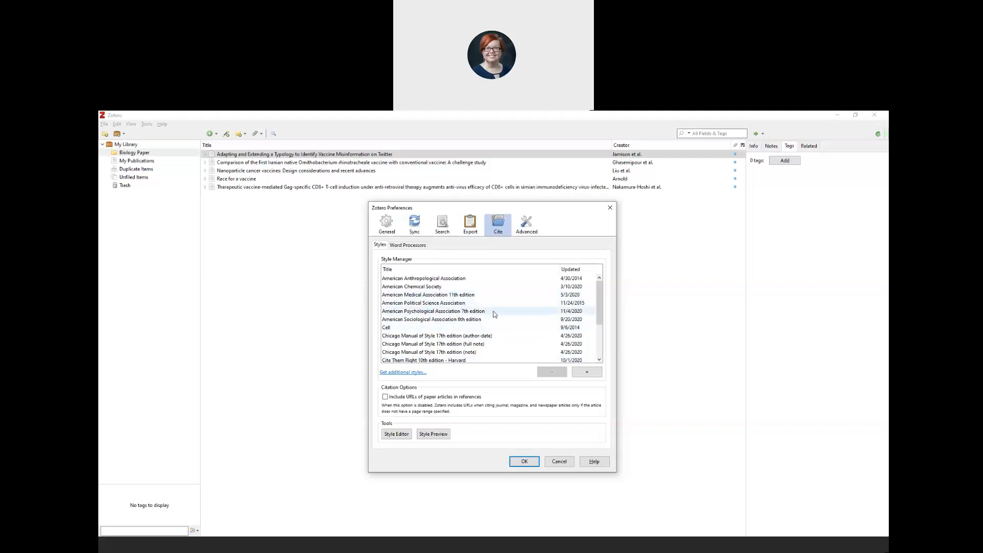
Review the general file-handling settings and the data syncing settings once more, and leave the preferences without changes
click(387, 224)
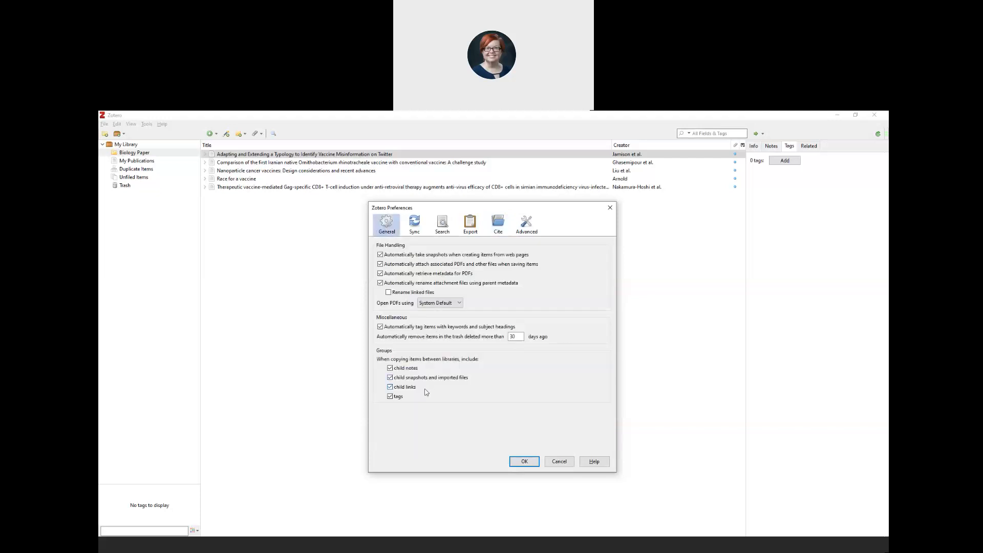
click(414, 223)
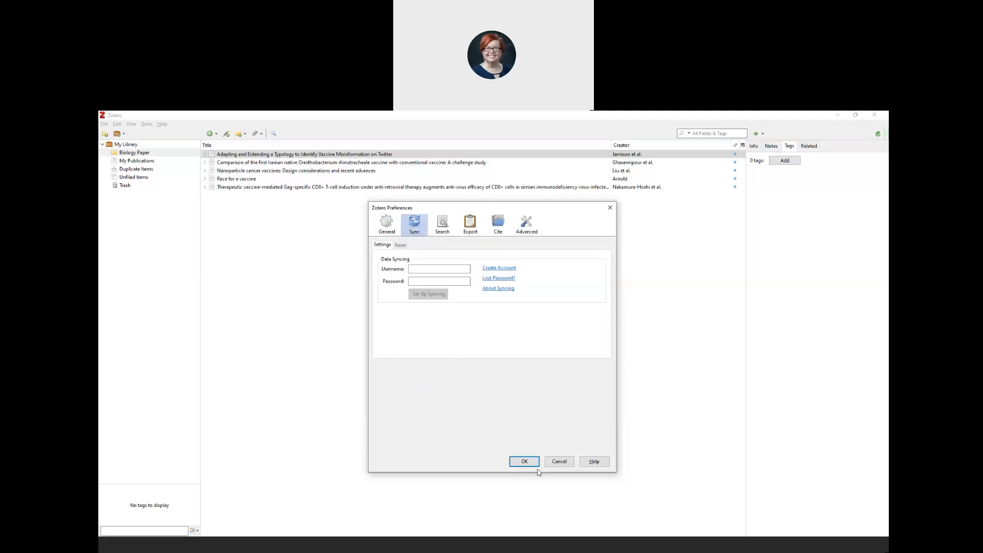
click(560, 462)
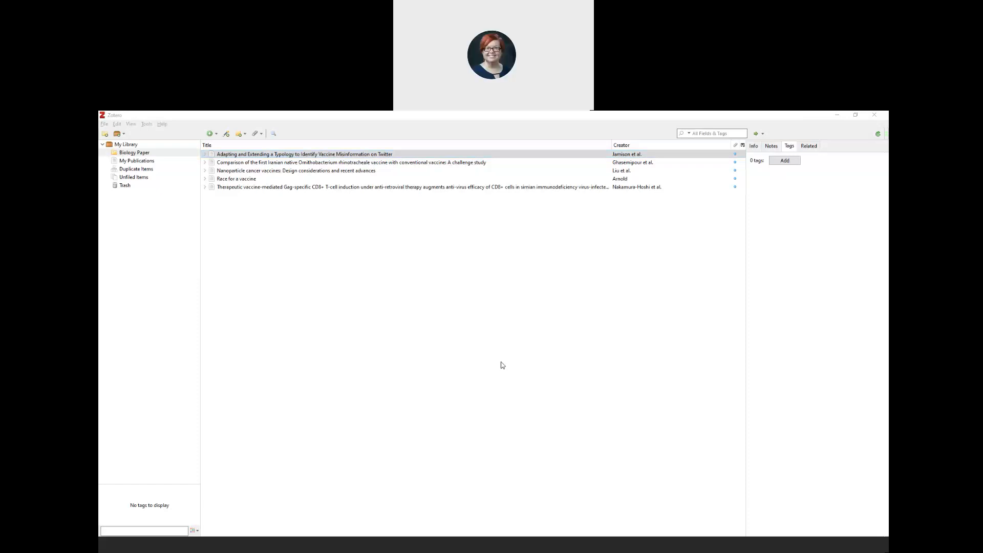
Switch to the blank Word document and enter a line of placeholder text
click(563, 545)
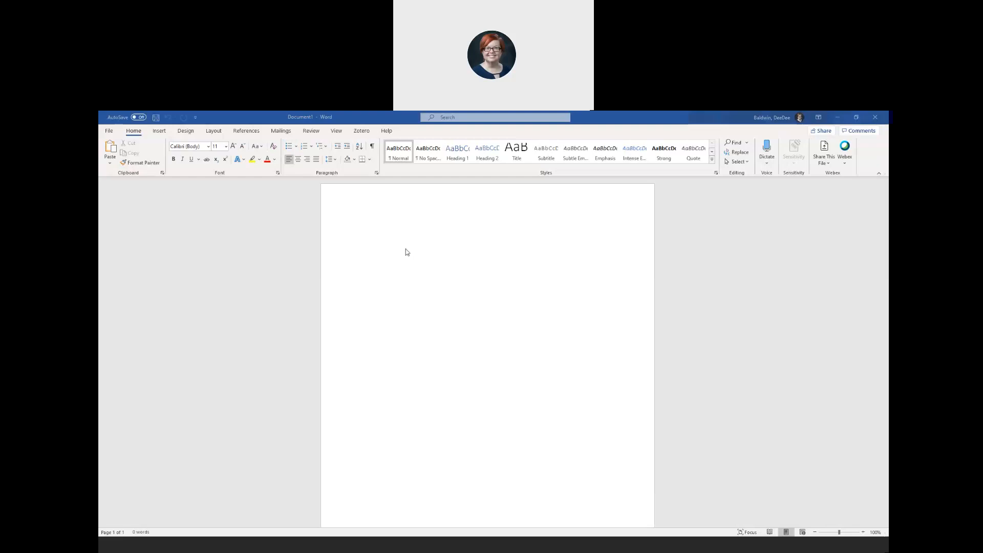
click(406, 250)
text(asdflkjad ;lxckvjz xclvij lkjalijzLkvj zxc)
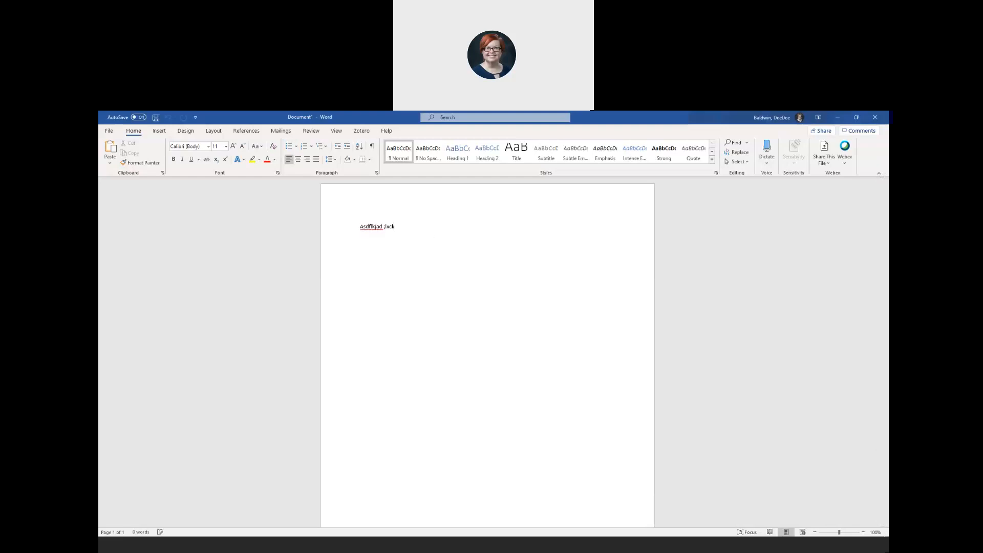
text(lkvj iefjldkcj lvkj lkjd)
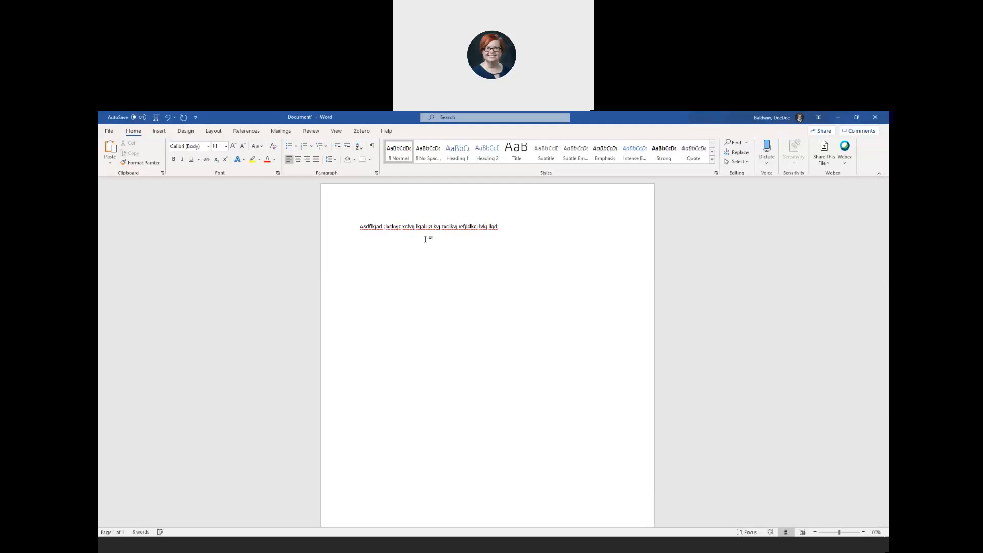
Start a Zotero citation after the placeholder text, using the American Psychological Association (APA) 7th edition style
click(362, 131)
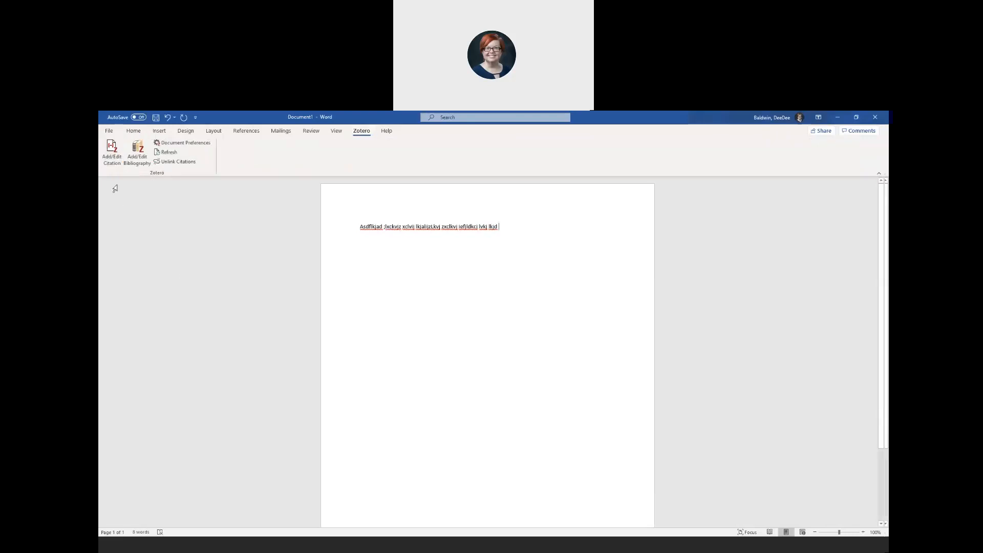
click(109, 149)
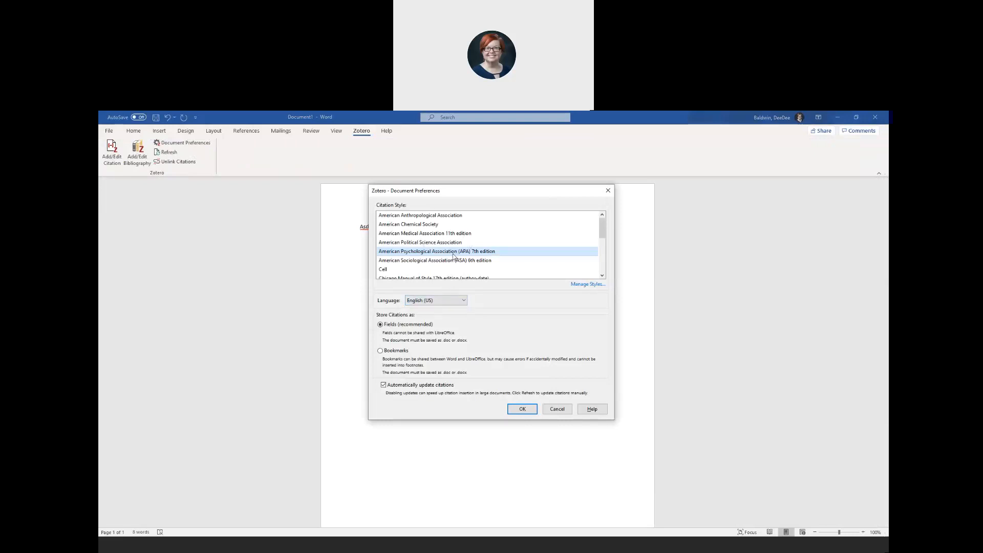
click(522, 409)
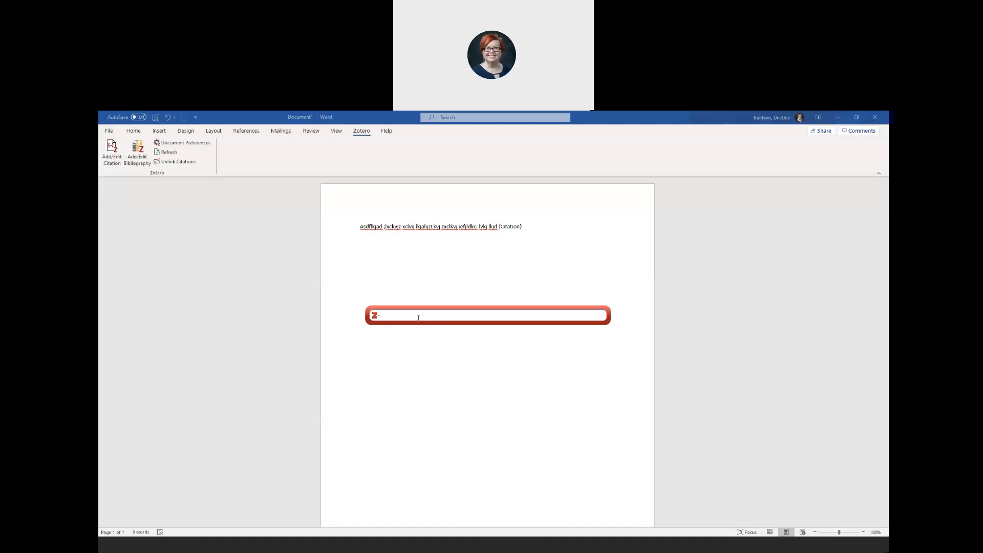
Find "Will vaccines work on new variants?" by searching for "vaccines" and insert its citation with page 21
text(vaccin)
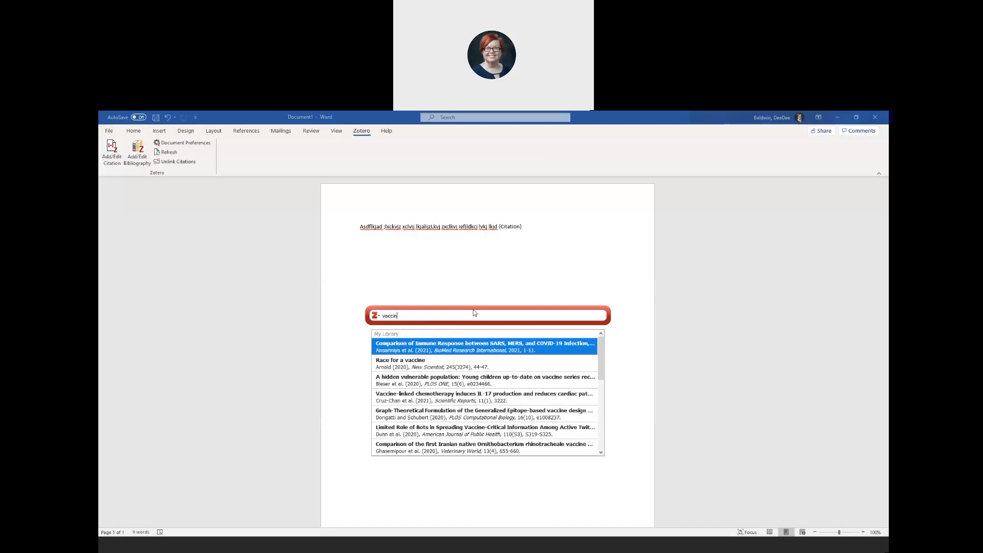
text(es)
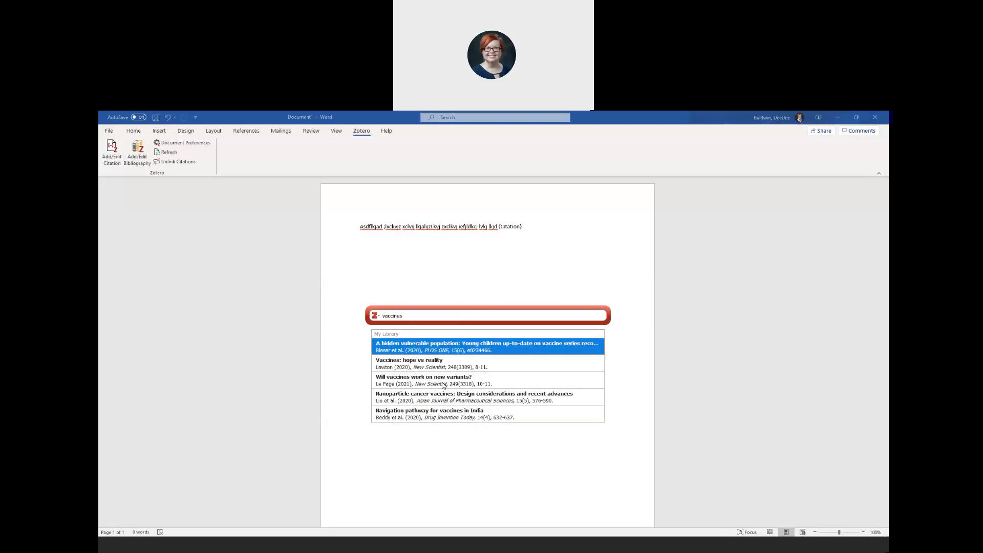
click(444, 385)
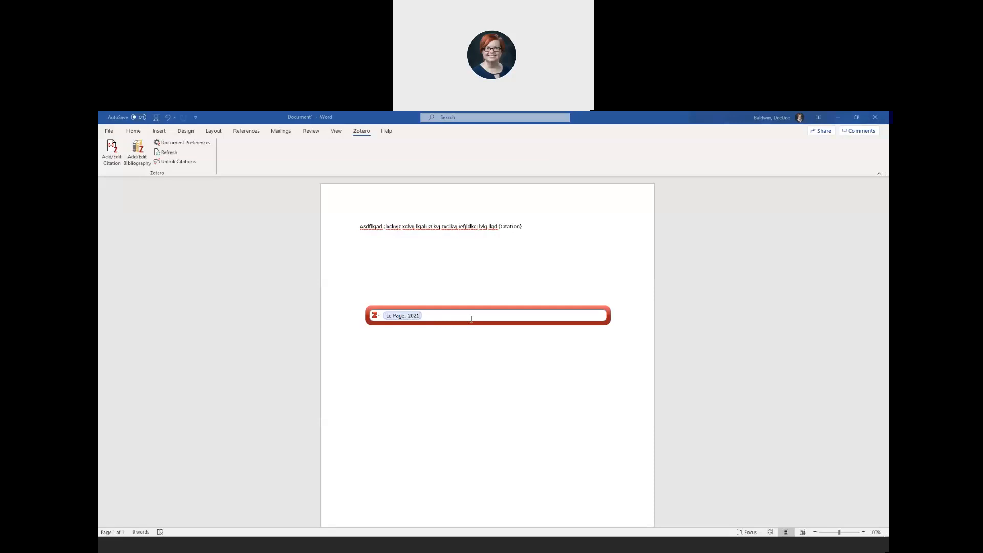
text(21)
key(Return)
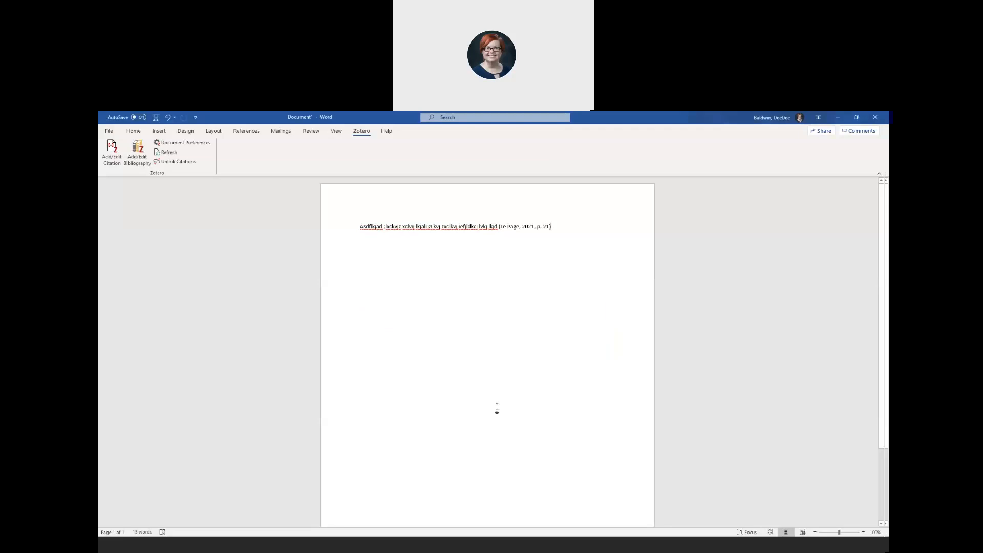
Add more placeholder text and cite "Nanoparticle cancer vaccines: Design considerations and recent advances" at its end
text(asdlfjxc oij lkjm f)
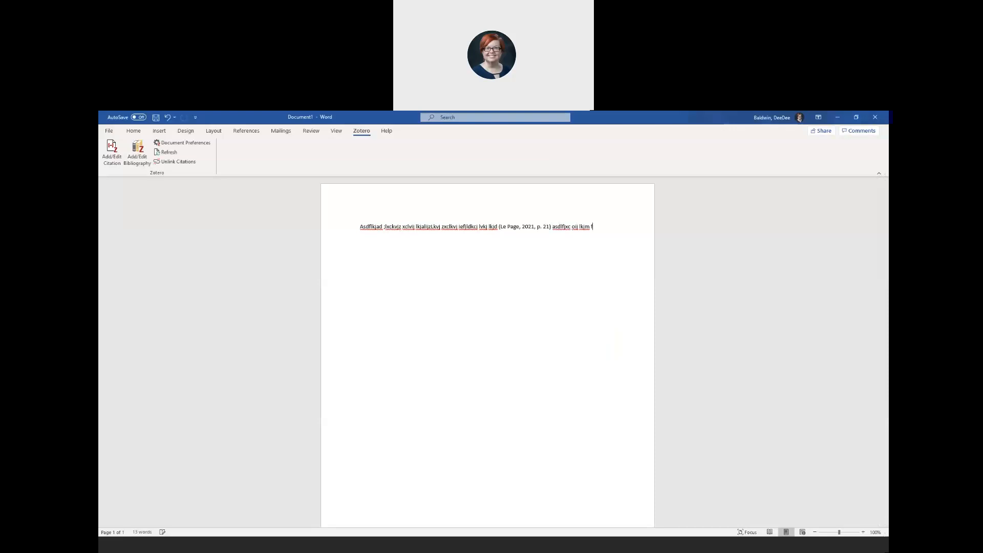
text(aicr lkj alijalf lkdfj aoi jlkvlkjbm)
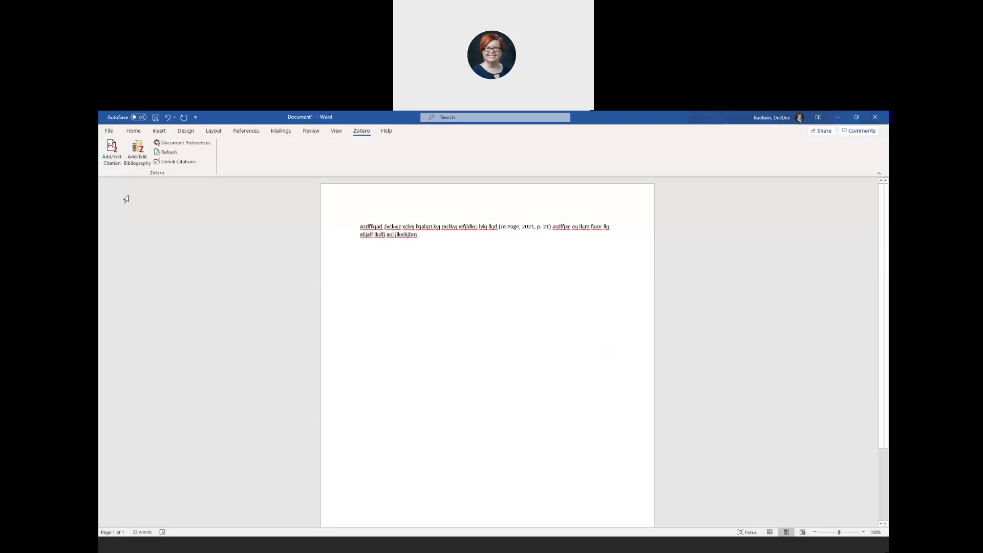
click(110, 149)
text(vaccines)
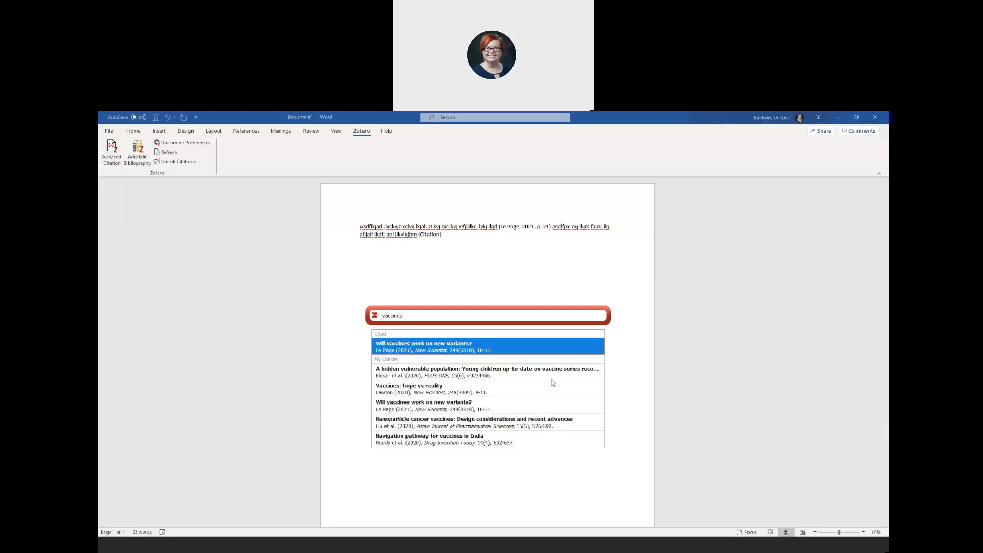
click(429, 424)
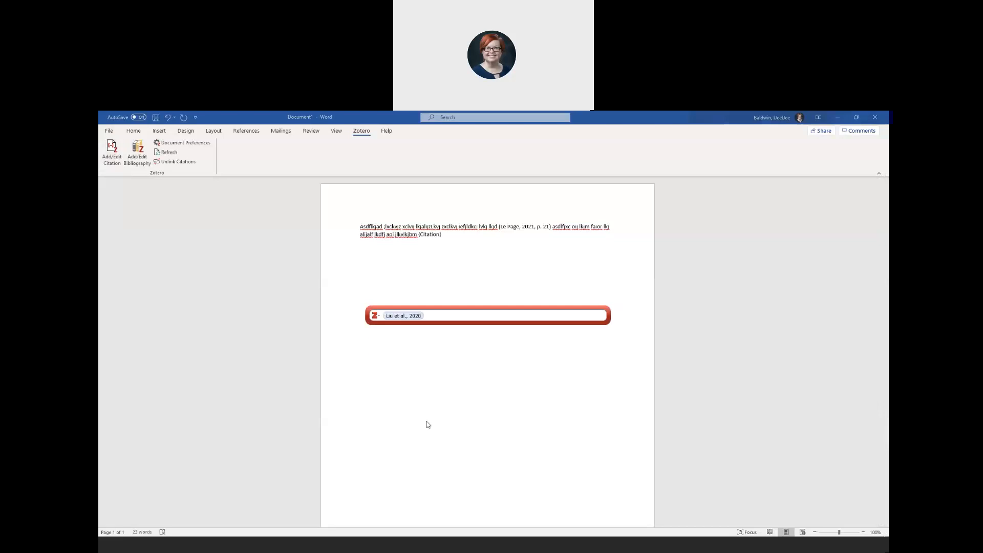
key(Return)
Continue the placeholder text and cite the "Graph-Theoretical Formulation of the Generalized Epitope-based vaccine design" article after it
text(dlsfj)
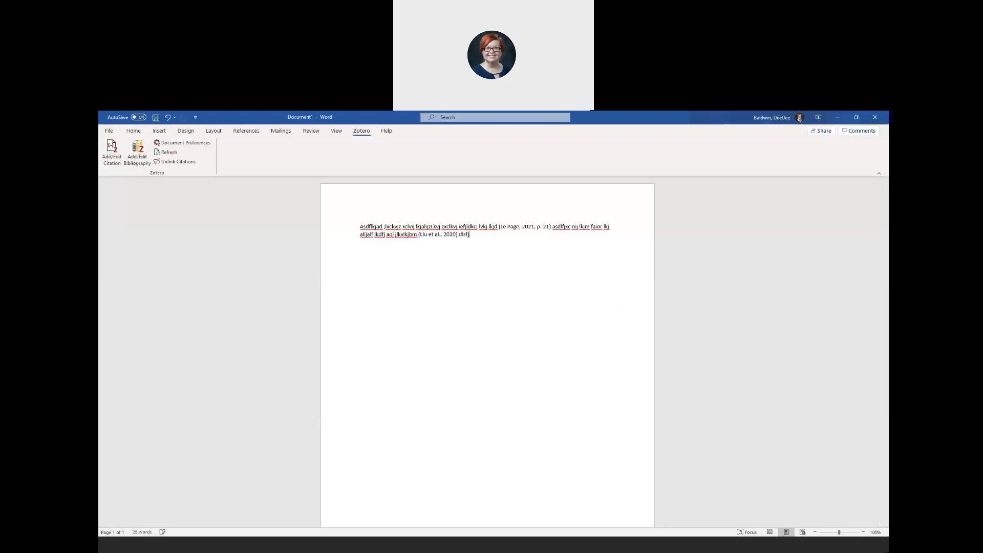
text(oxcivj lkjer ;aovwijlkv lkjl)
click(112, 152)
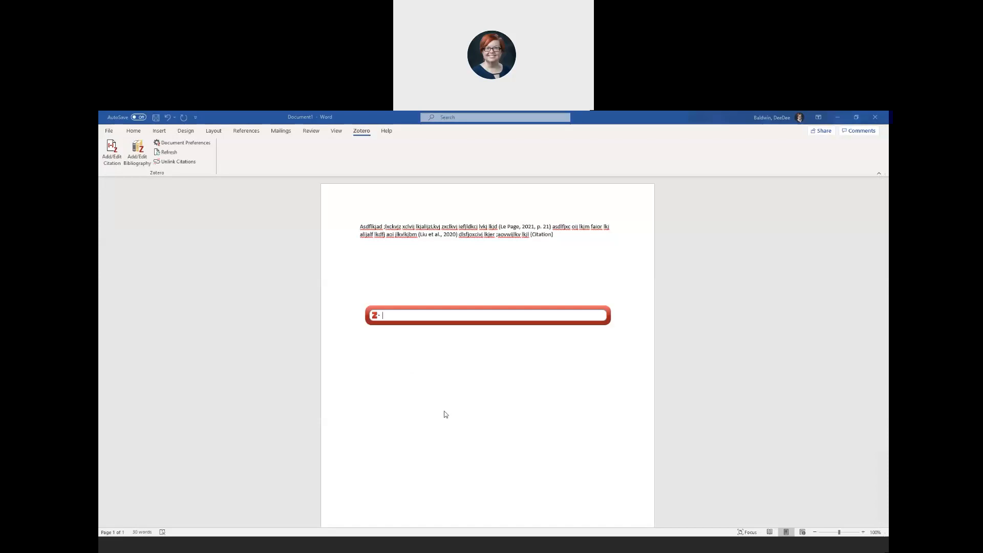
text(vaccine)
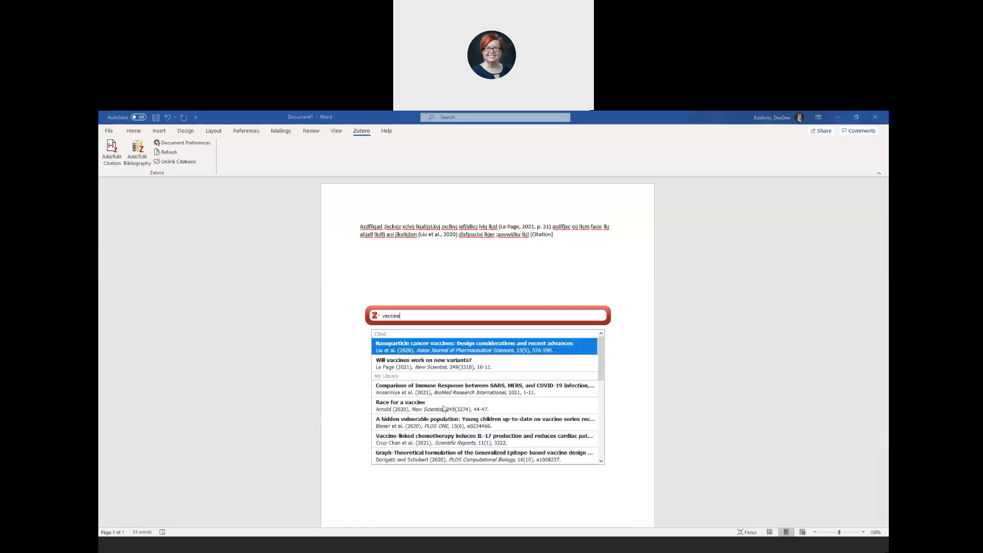
click(435, 458)
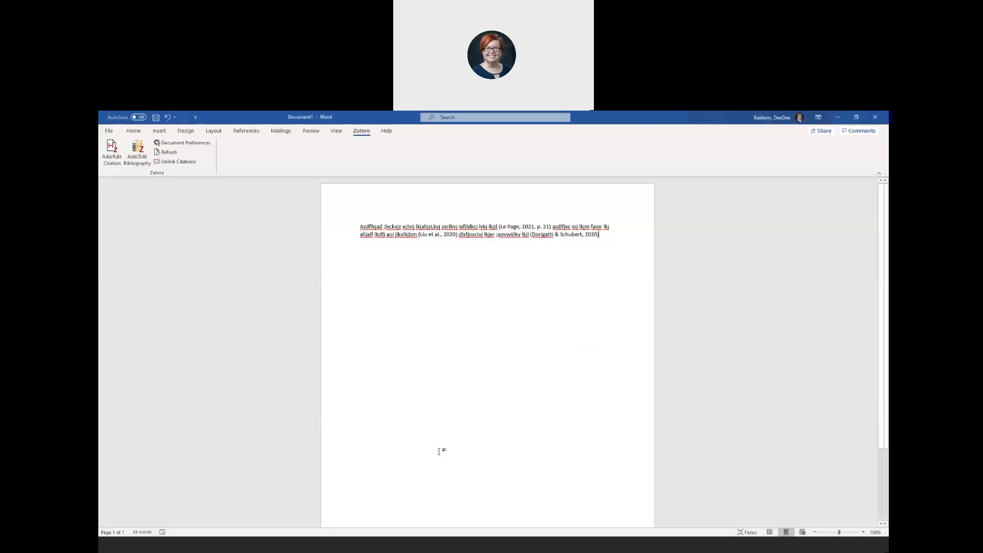
Add a "Bibliography" heading below the paragraph and insert the Zotero bibliography under it
key(Return)
key(Return)
text(Bibliography)
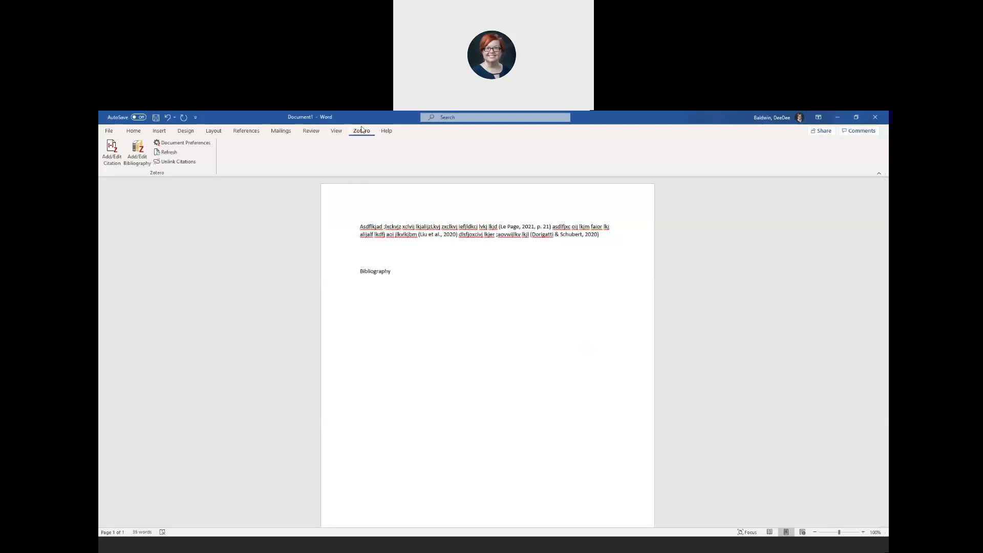
click(136, 163)
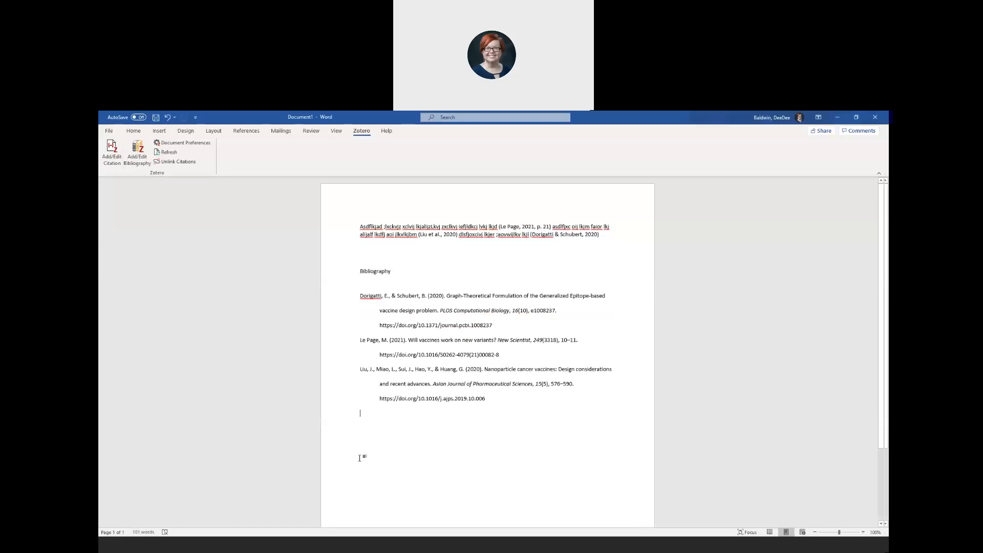
Extend the body paragraph with more placeholder text and cite "Race for a vaccine" at its end
text(asldfjk lcvxkj alsdkfj lkjlkj)
click(111, 149)
text(vaccine)
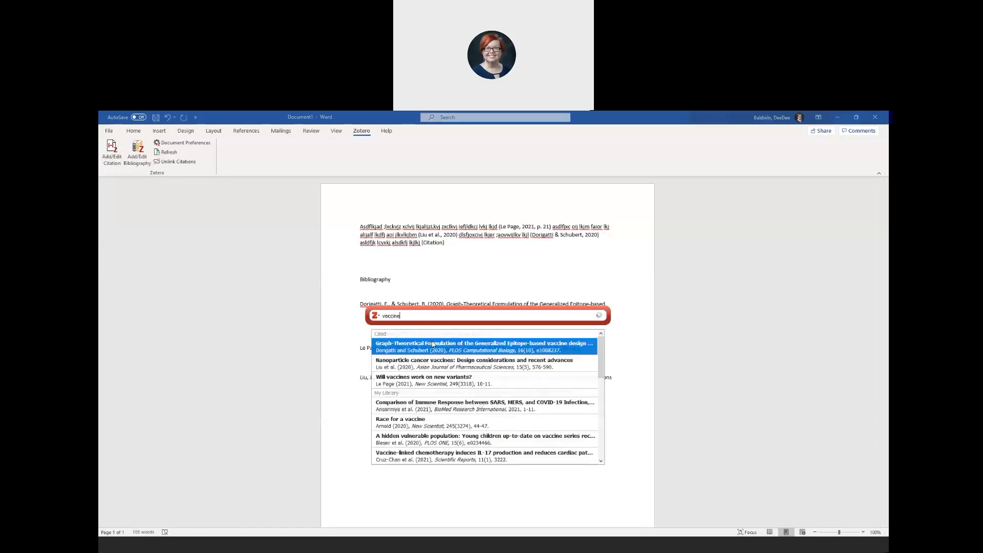
click(420, 426)
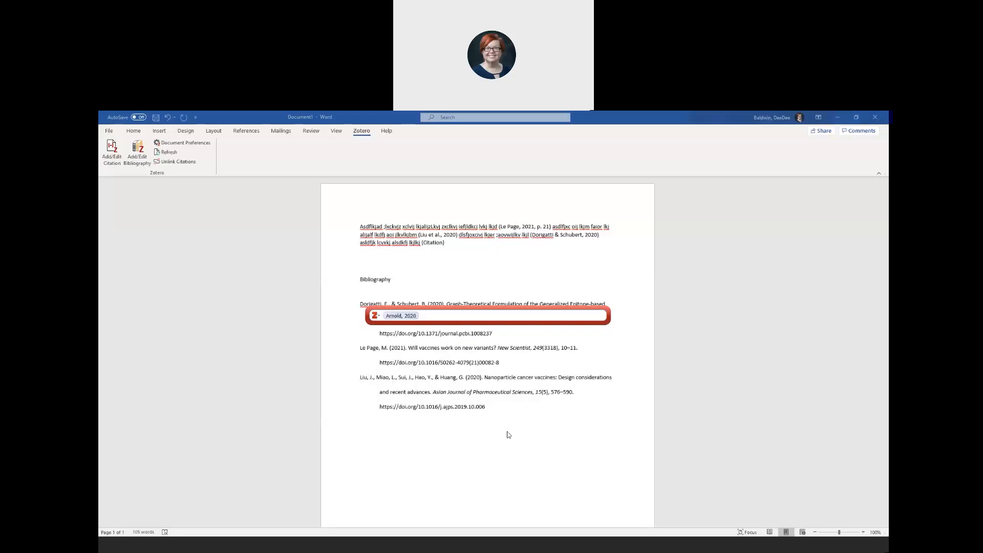
key(Return)
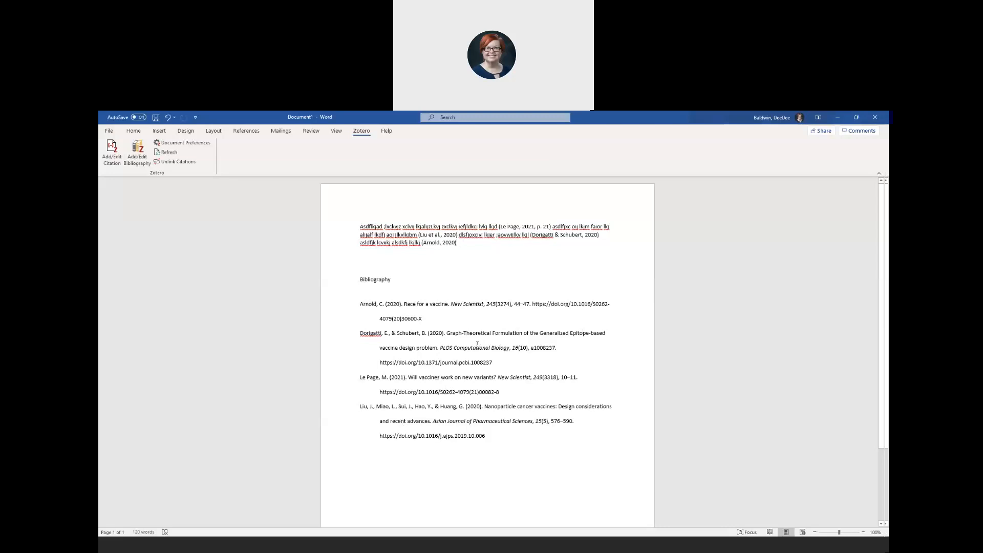
Edit the epitope article's title in the bibliography to sentence case: "Graph-theoretical formulation of the generalized epitope-based vaccine design problem"
click(466, 333)
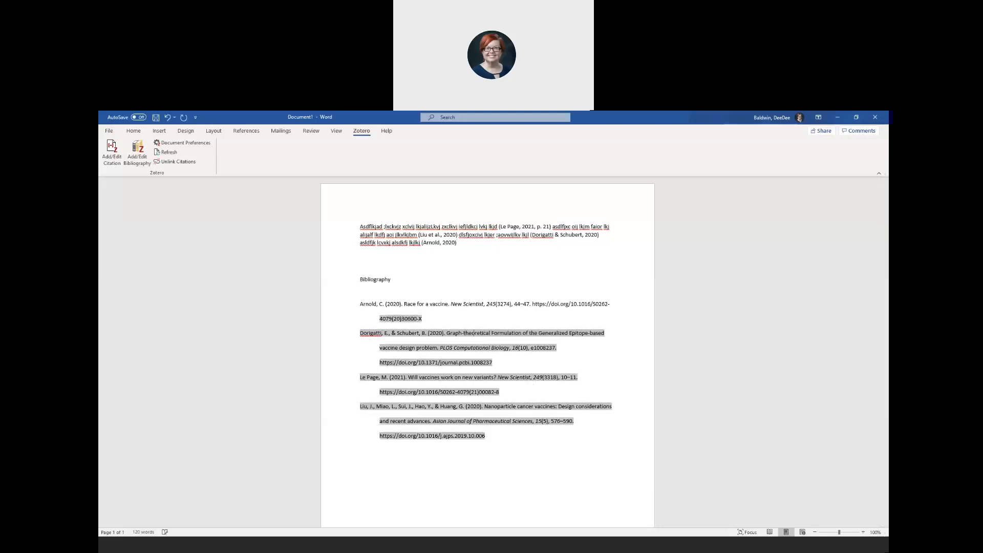
key(BackSpace)
text(f)
key(Right)
key(BackSpace)
text(g)
key(Delete)
text(e)
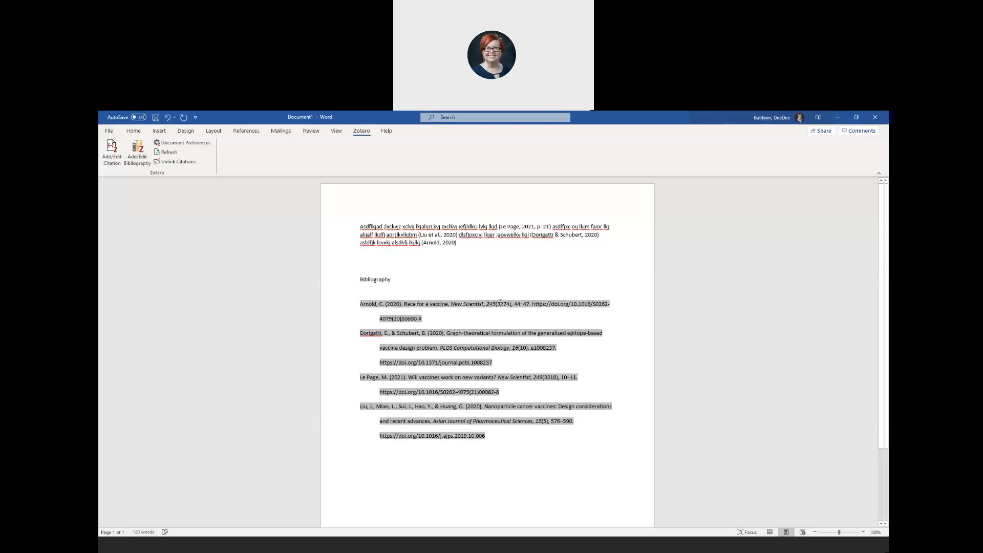
Change the document's citation style to Modern Language Association 8th edition
click(464, 245)
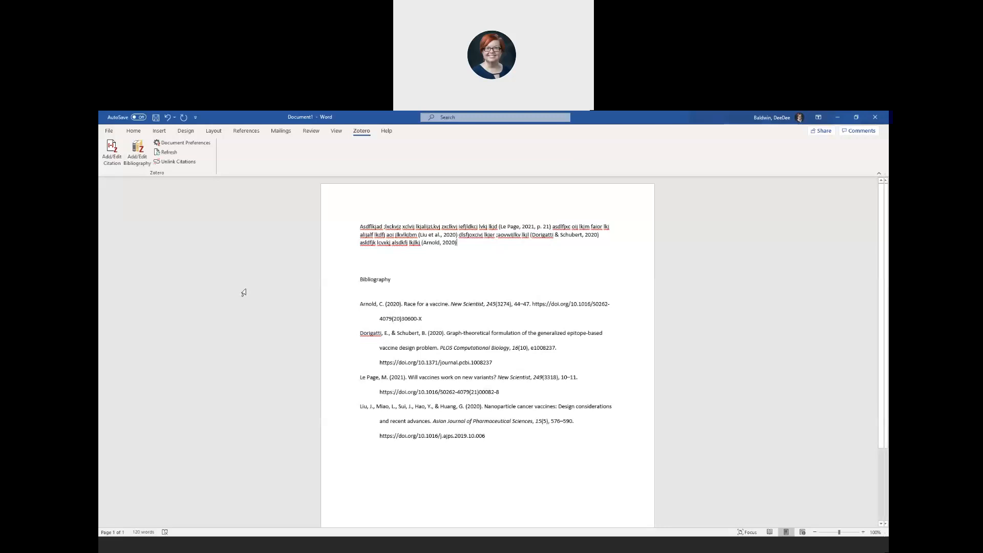
click(176, 144)
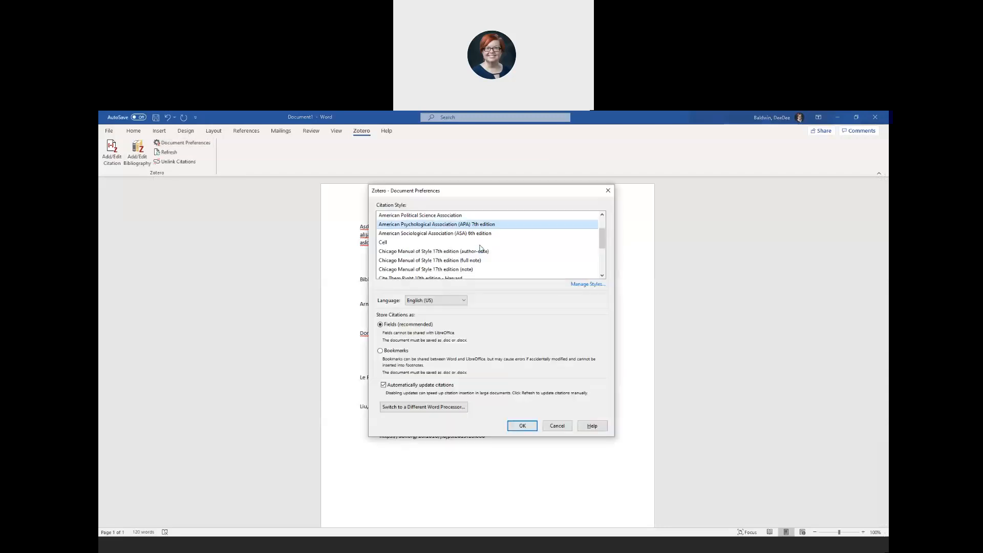
scroll(481, 250, down, 2)
scroll(486, 253, down, 1)
click(446, 252)
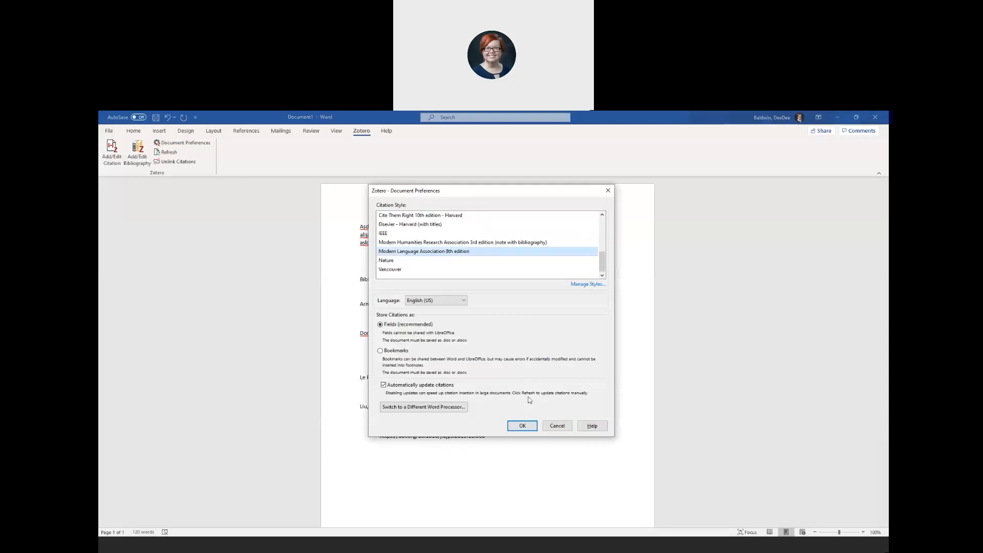
click(529, 427)
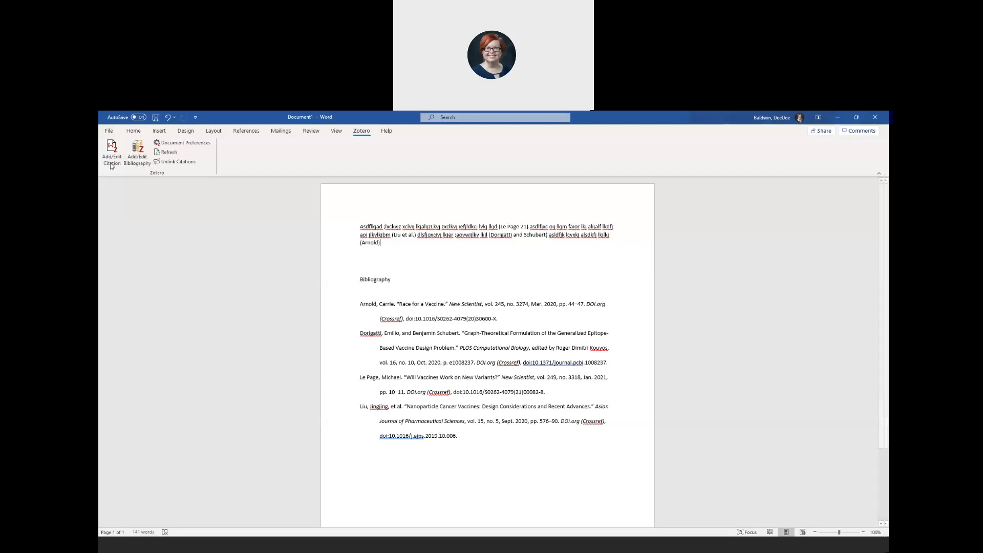
Review the citation styles offered in the Zotero document preferences, and return to the document without changing the style
click(557, 391)
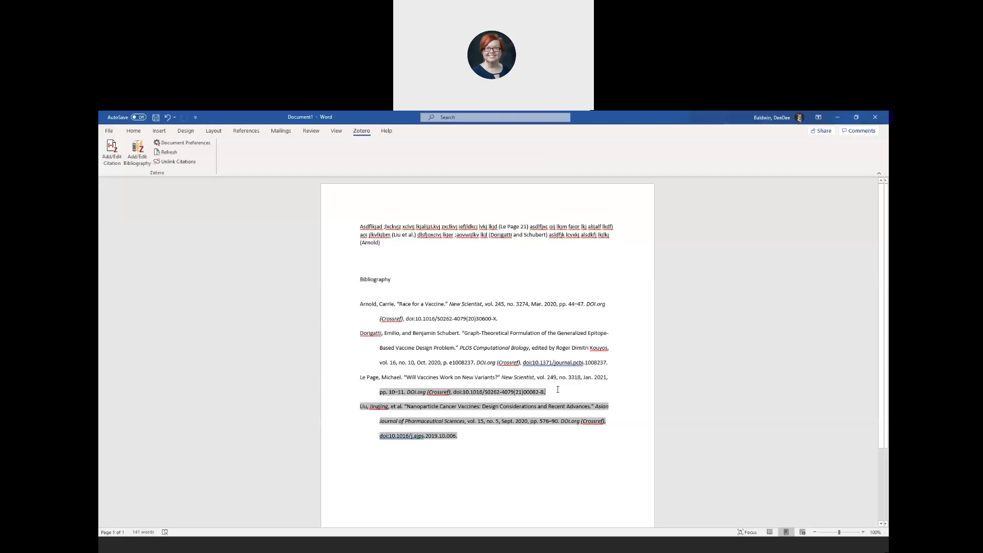
click(183, 142)
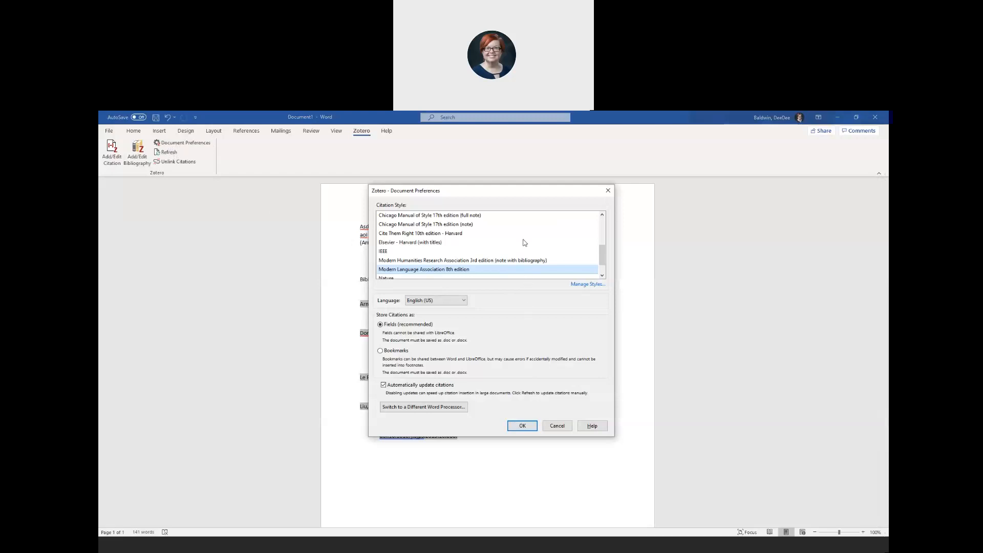
scroll(522, 244, down, 1)
scroll(519, 244, up, 3)
scroll(518, 244, down, 3)
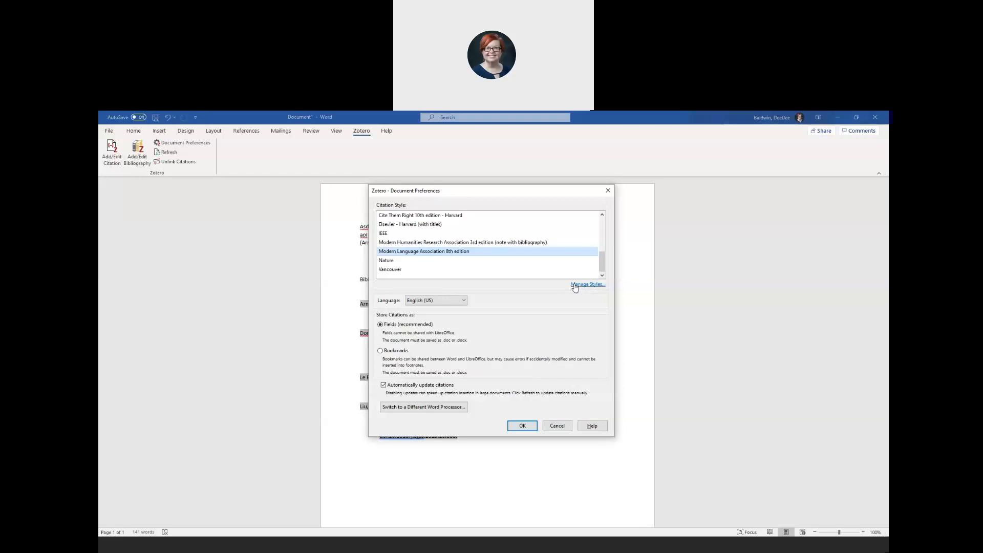
click(564, 426)
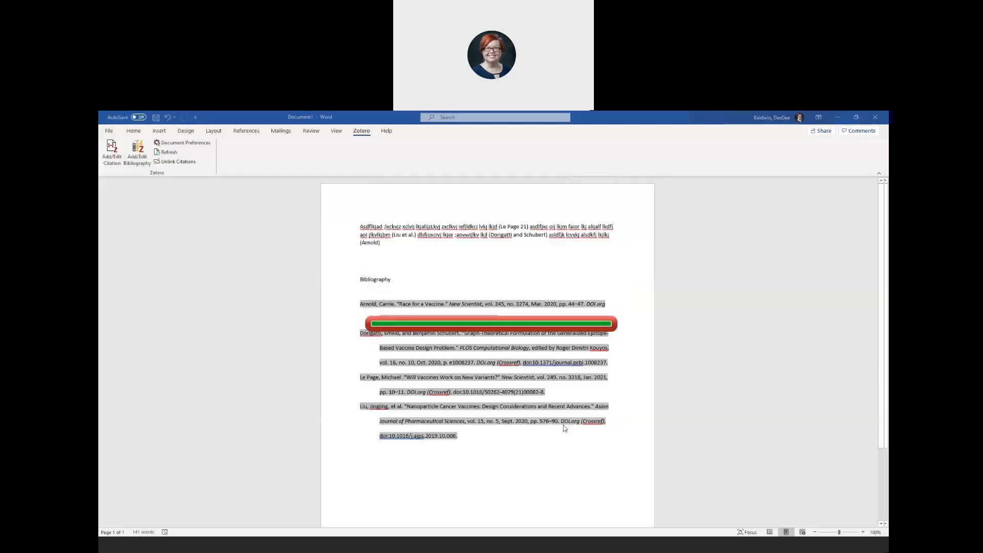
click(543, 235)
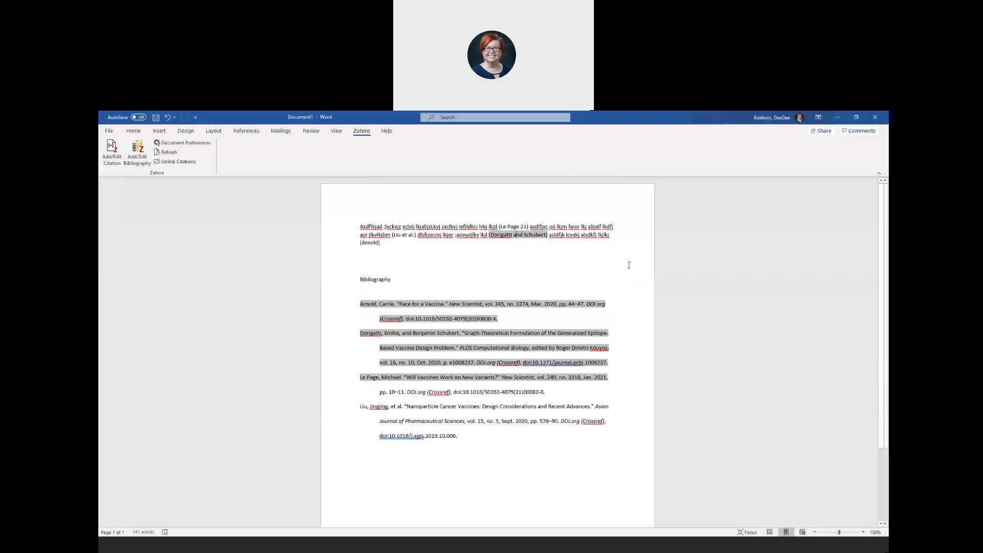